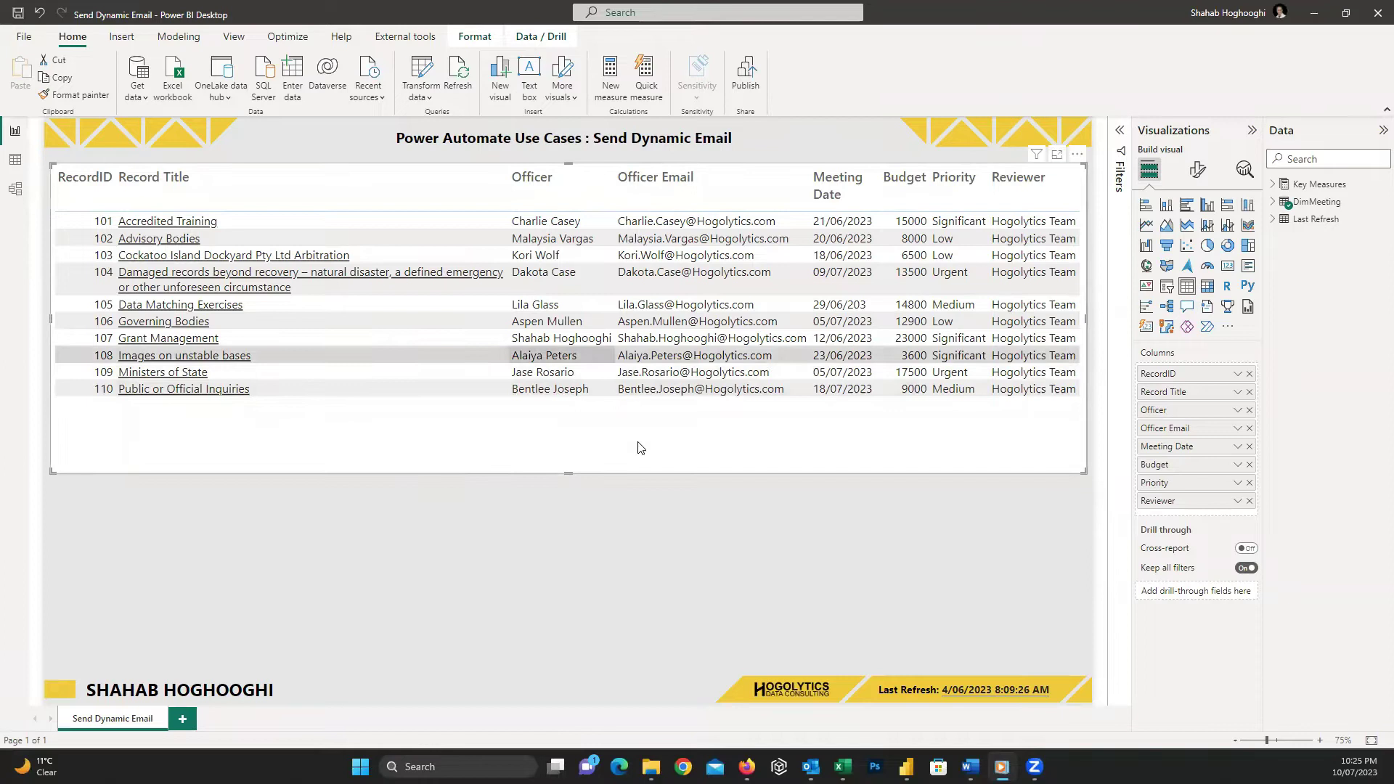
Step: Copy and paste the records table visual, then move the smaller copy below the original
left_click(597, 495)
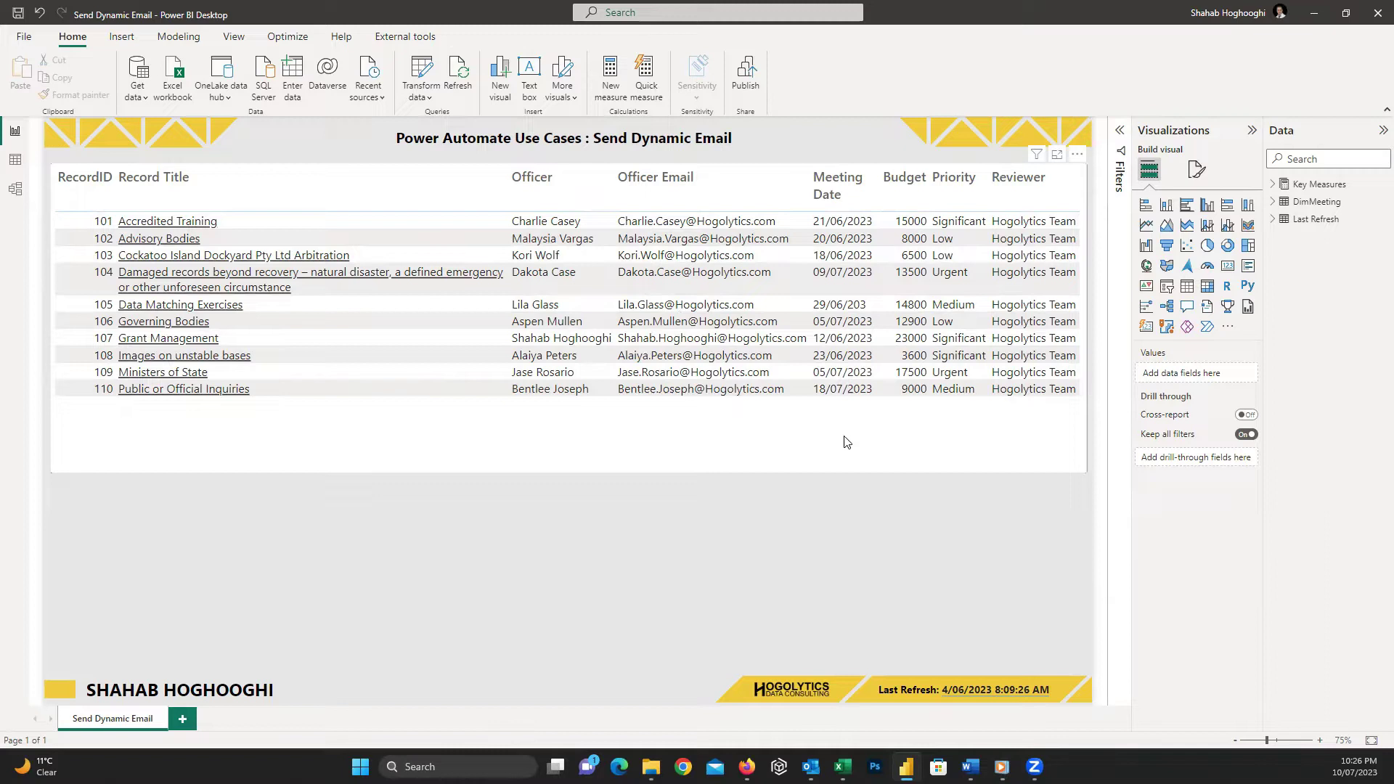
left_click(631, 455)
key("ctrl+c")
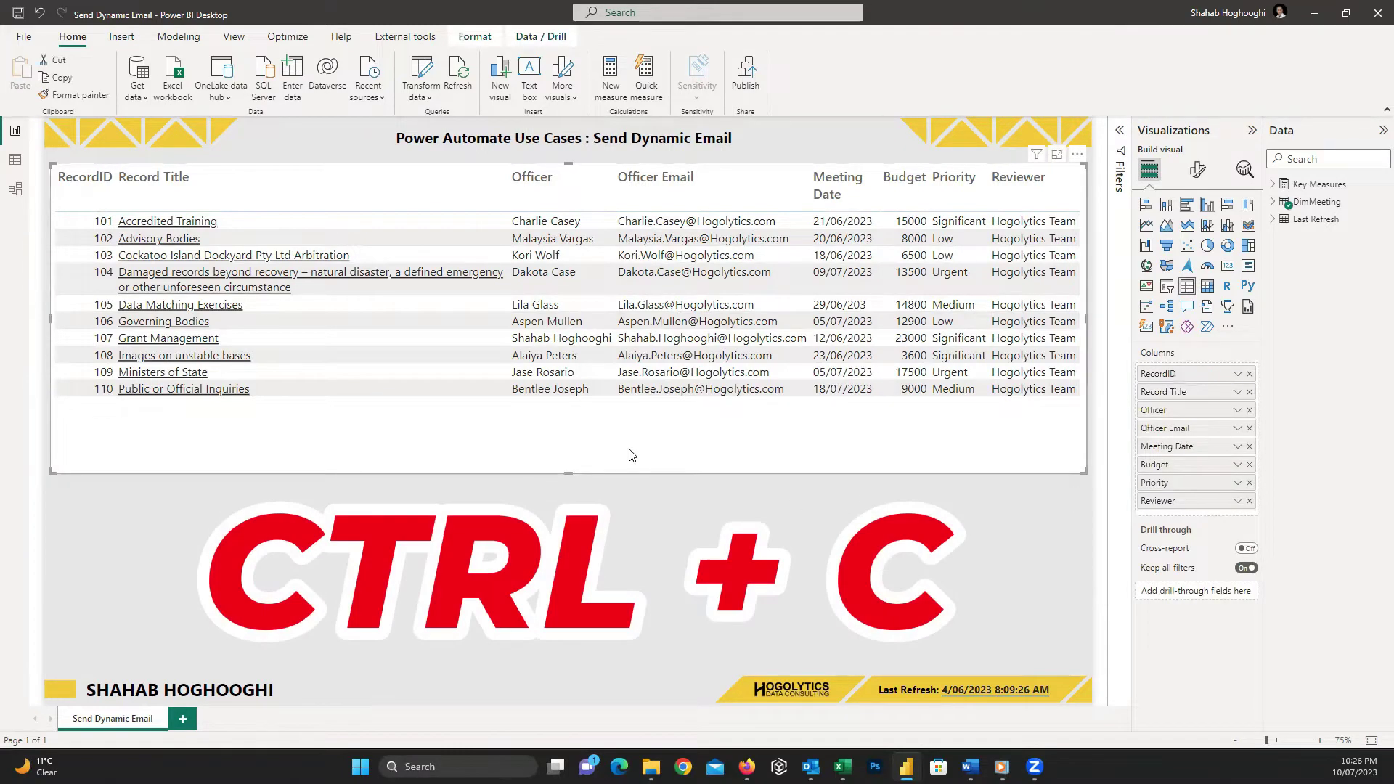
left_click(619, 494)
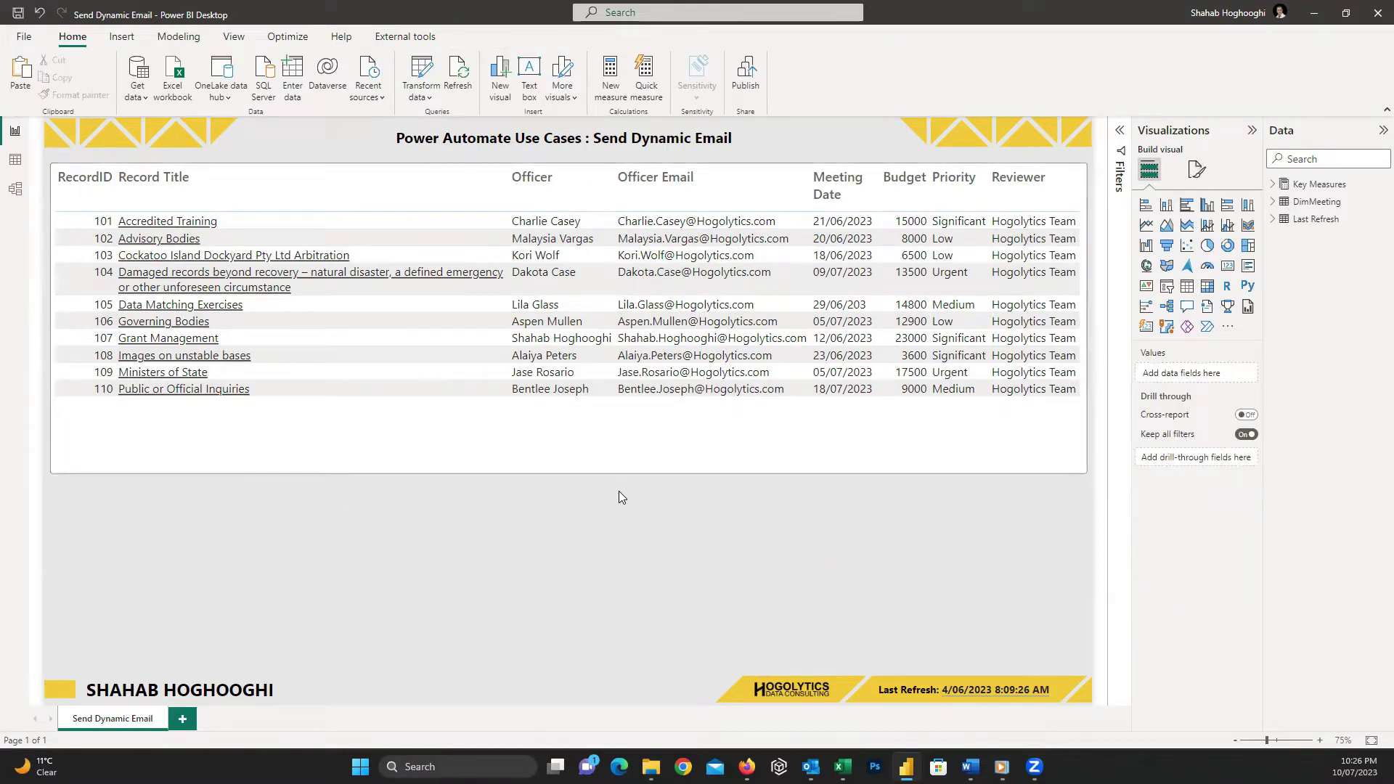
key("ctrl+v")
left_click_drag(710, 176, 709, 307)
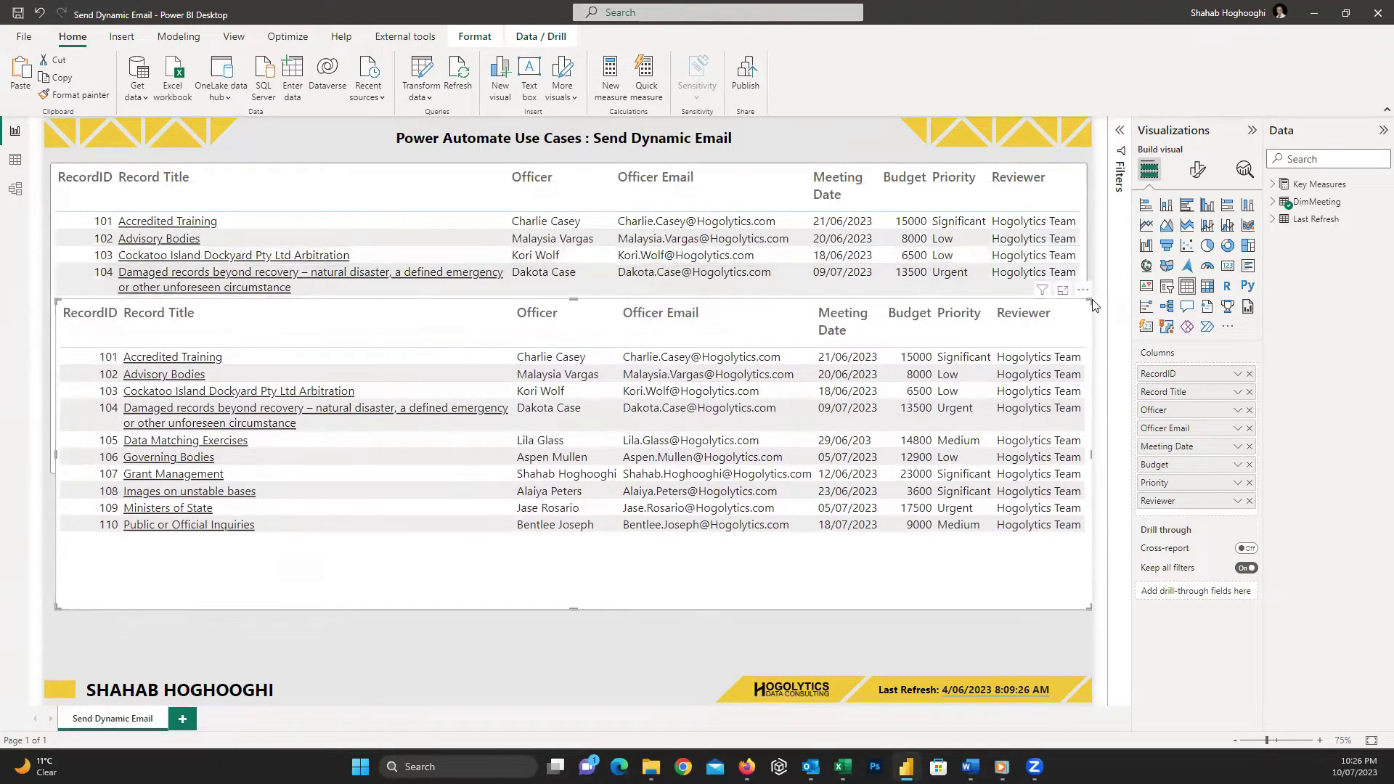
left_click_drag(1087, 304, 766, 488)
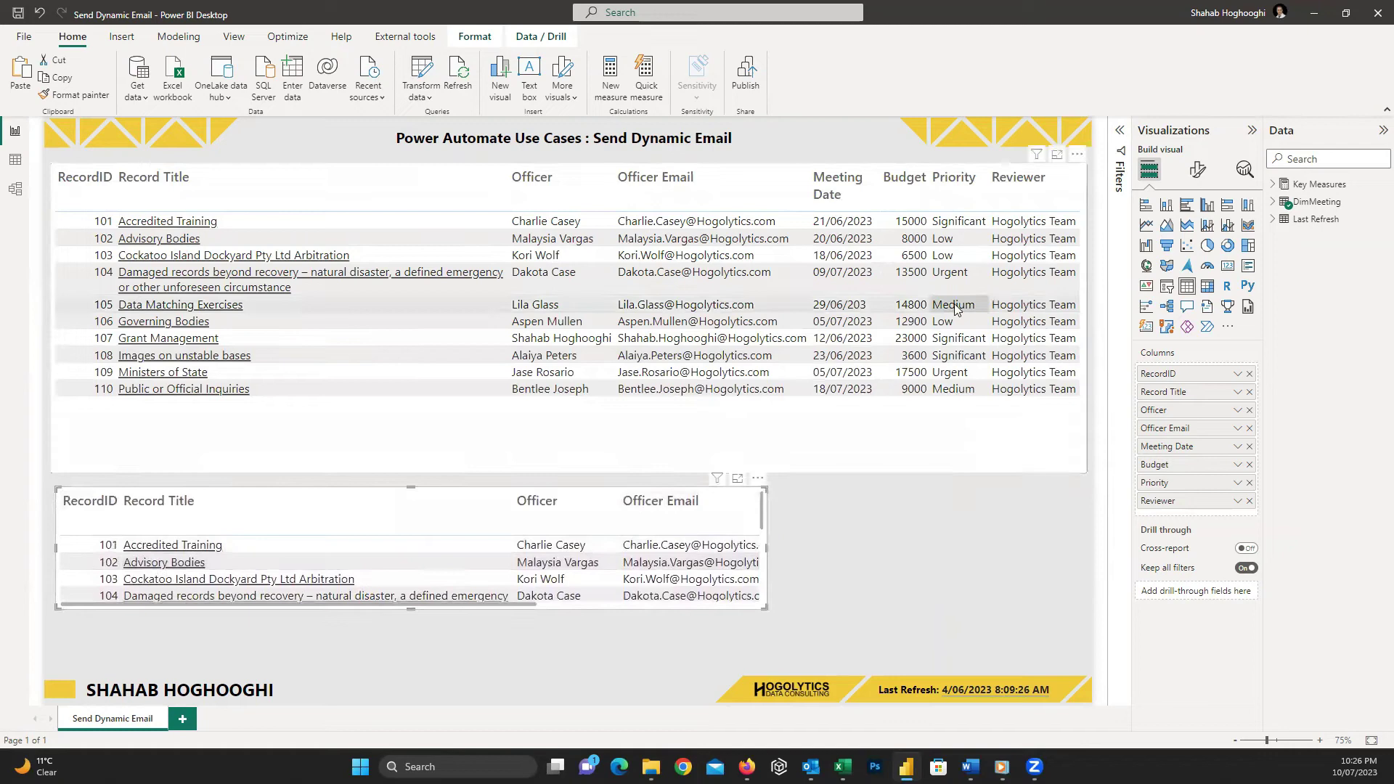
Step: Convert the copied table to a compact Power Automate visual, adding DimMeeting Record Link and Reviewer Email
left_click(1208, 333)
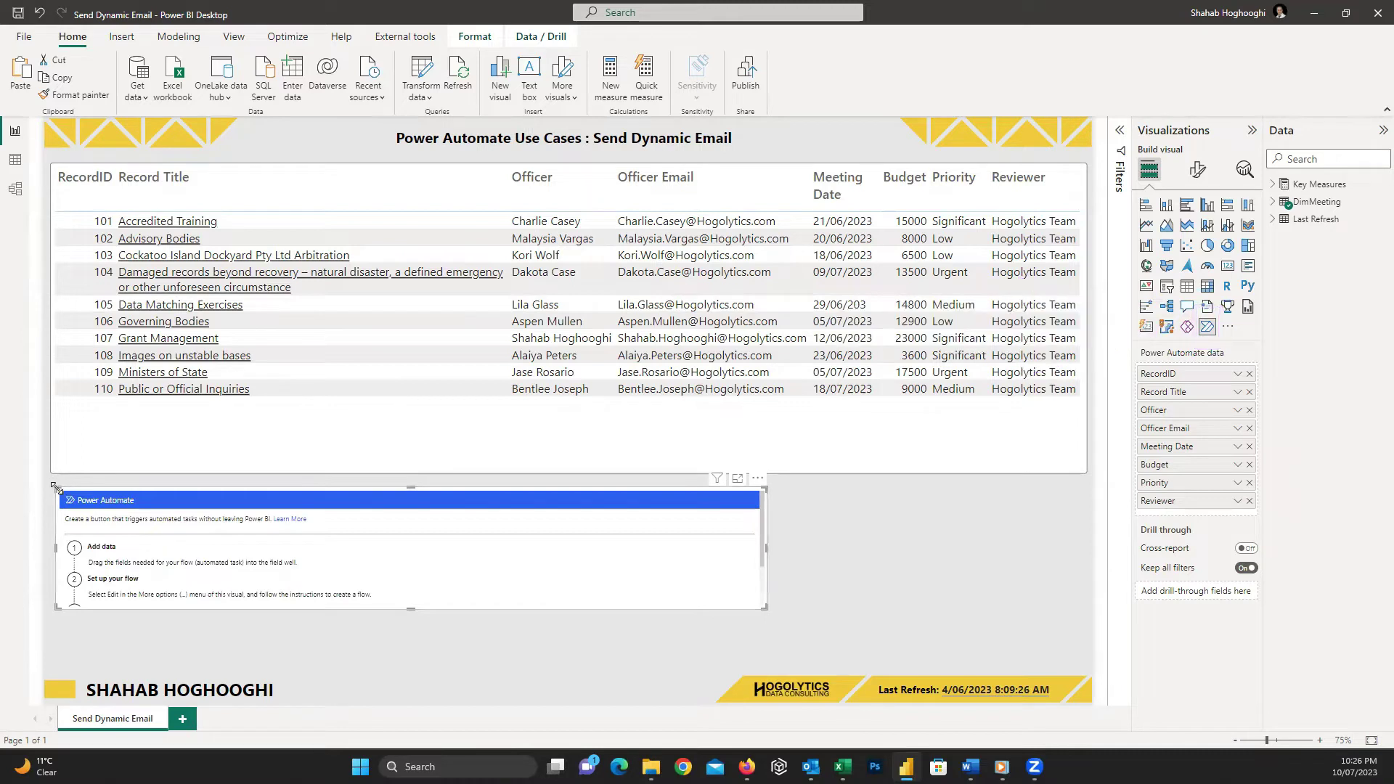
left_click_drag(55, 485, 431, 503)
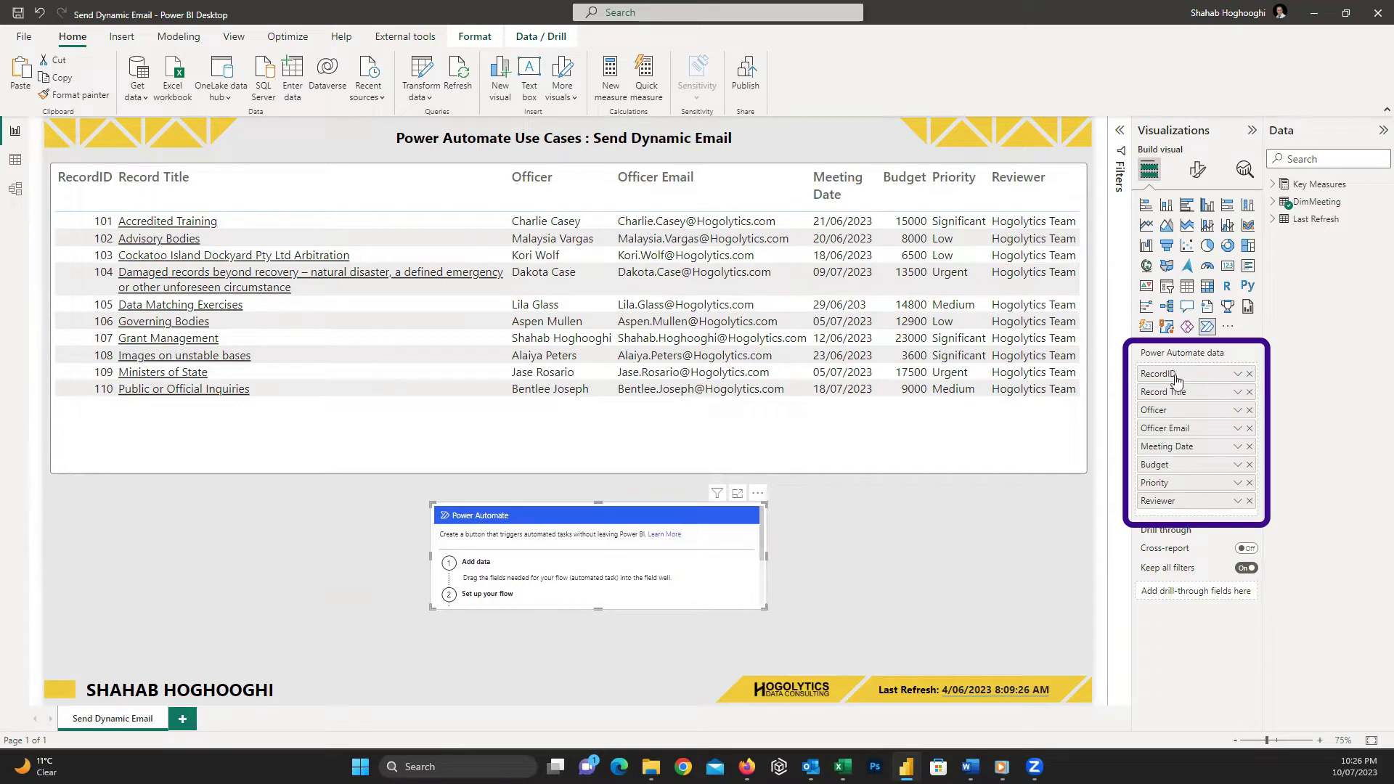
left_click(1274, 203)
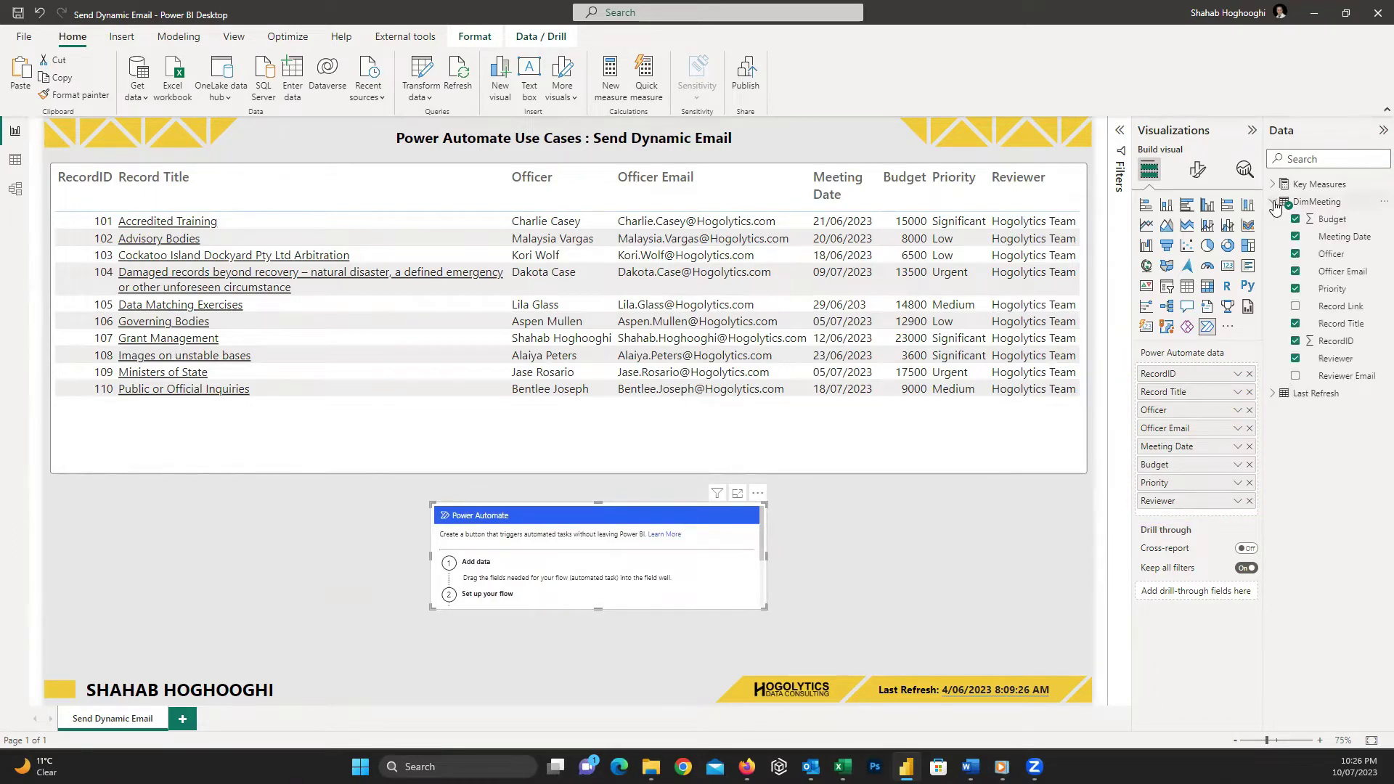
left_click(1295, 308)
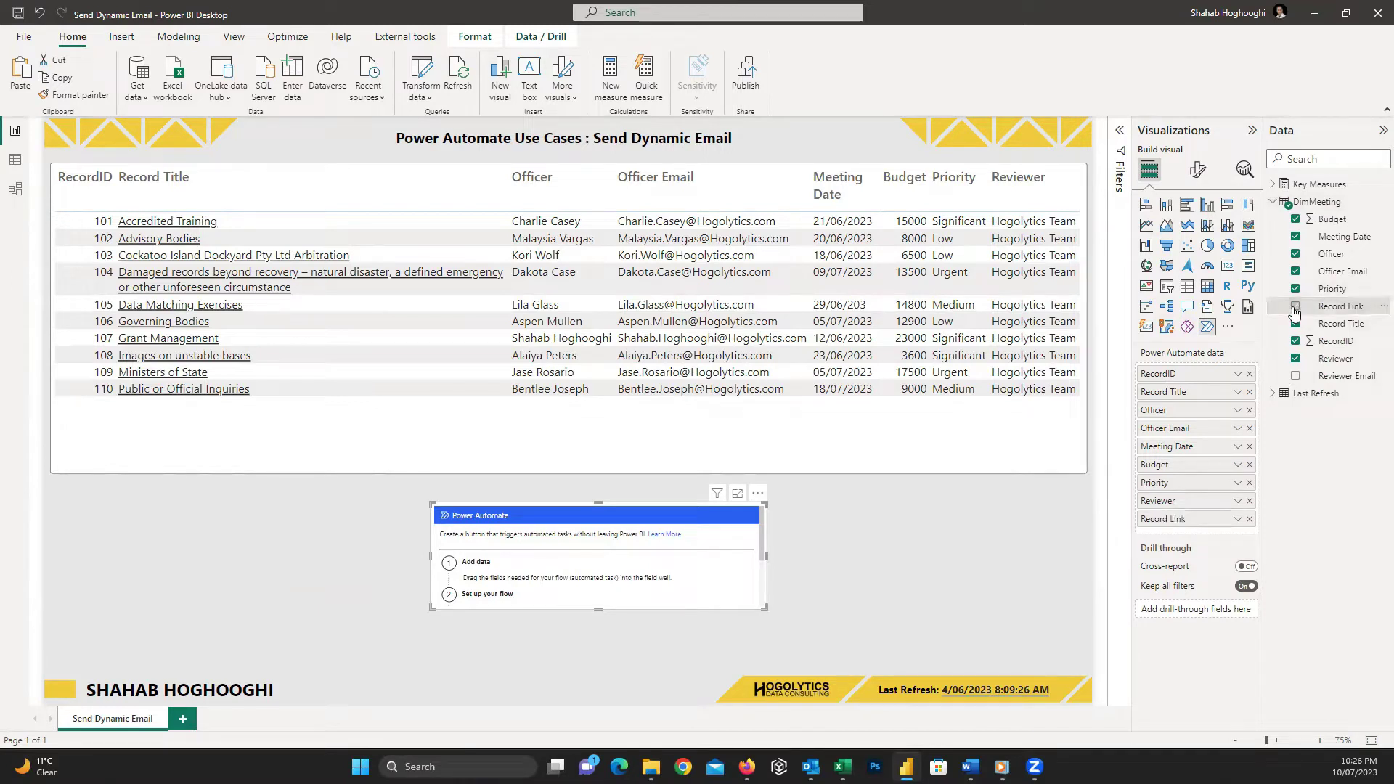
left_click(1295, 376)
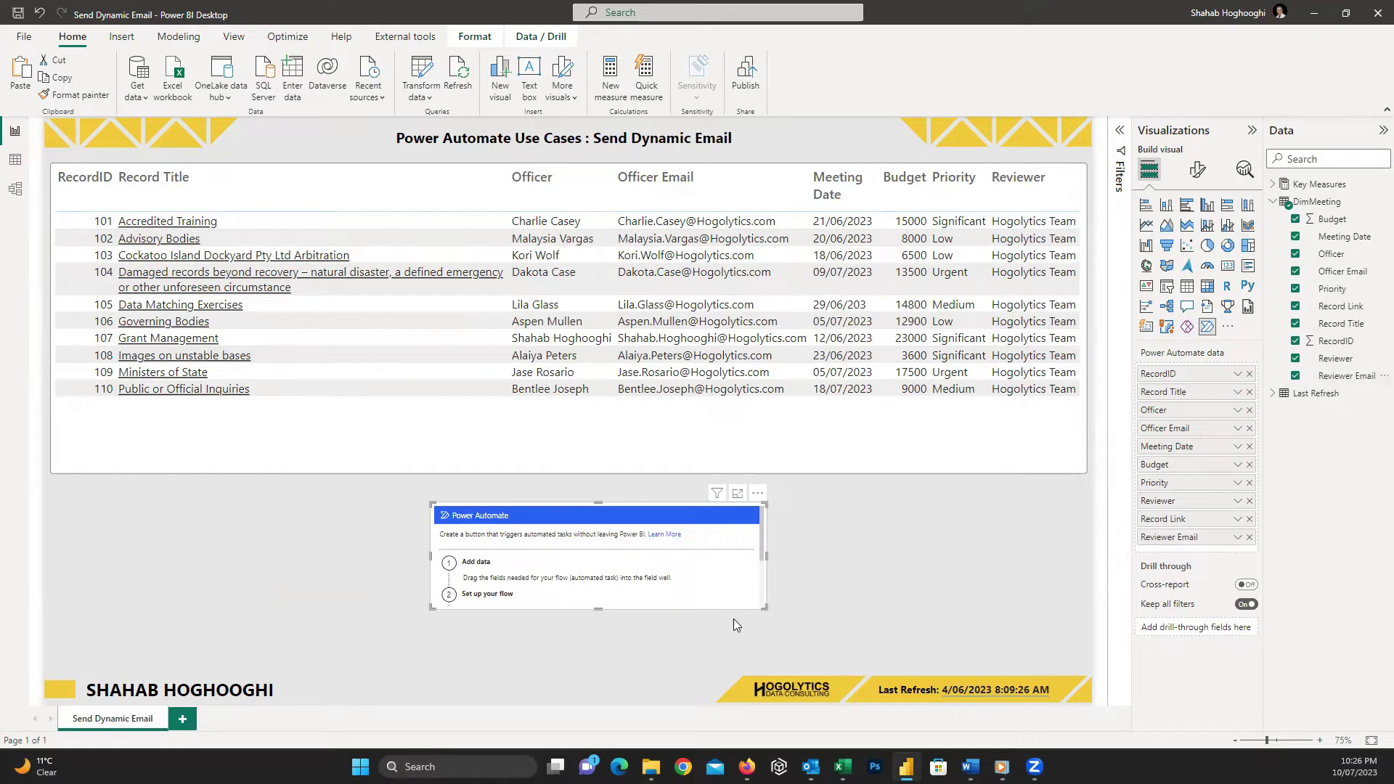
left_click_drag(433, 608, 473, 575)
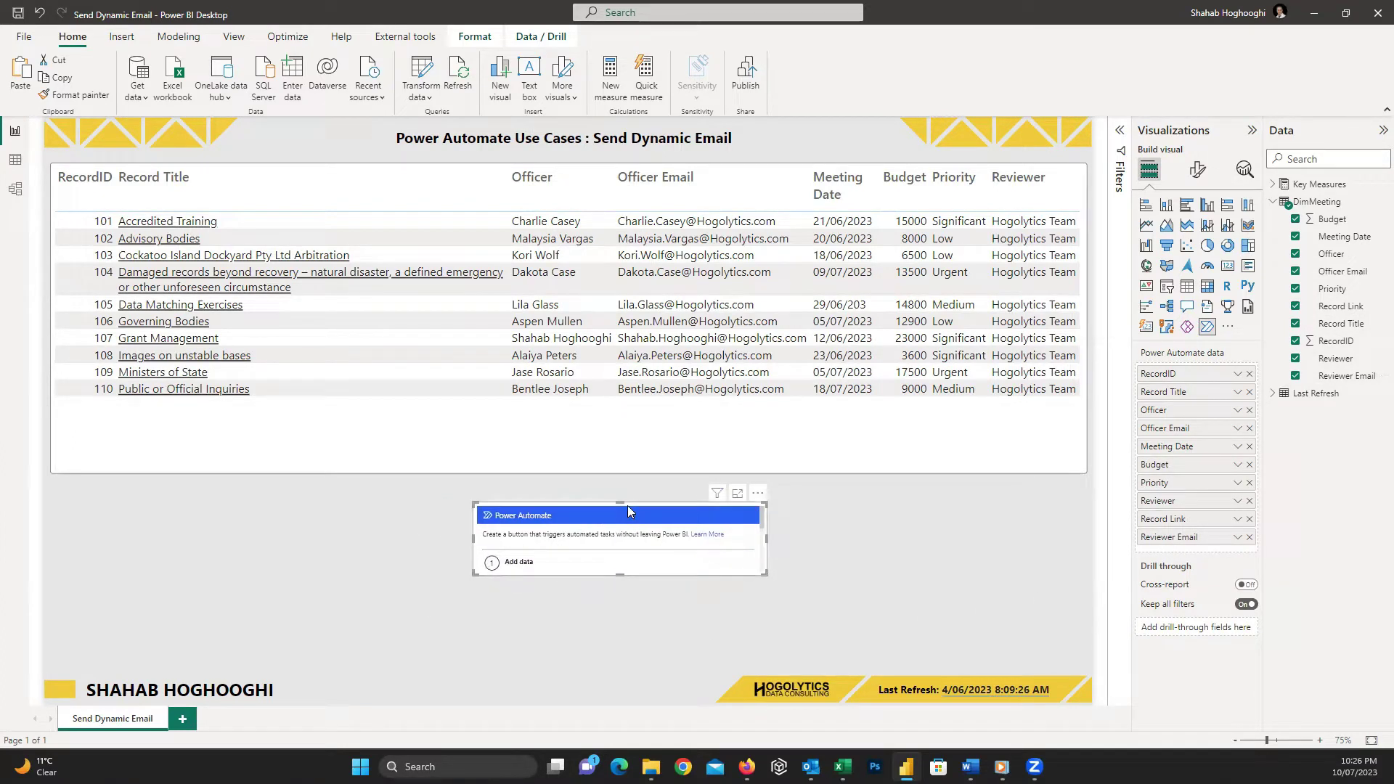
left_click_drag(618, 517, 576, 536)
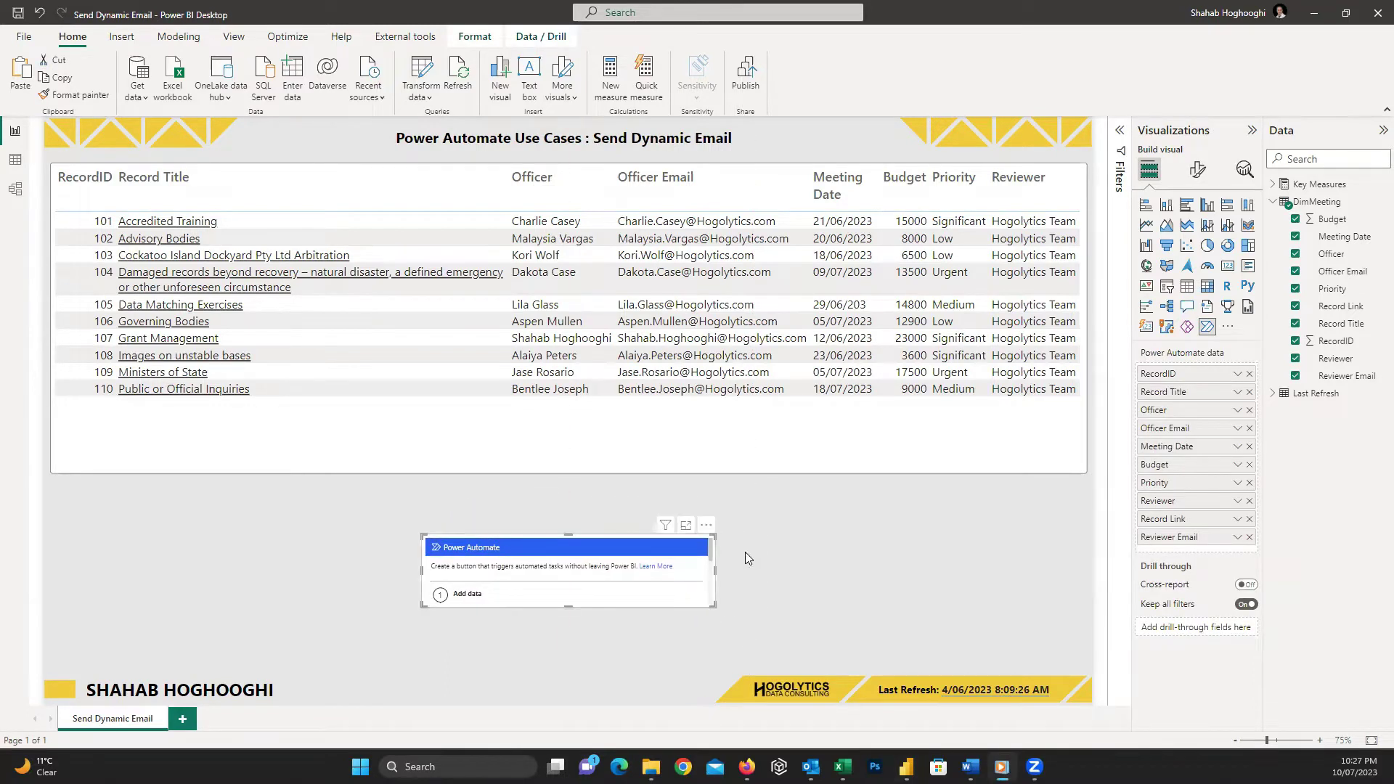
Step: Edit the Power Automate visual and create a new instant cloud flow
left_click(707, 527)
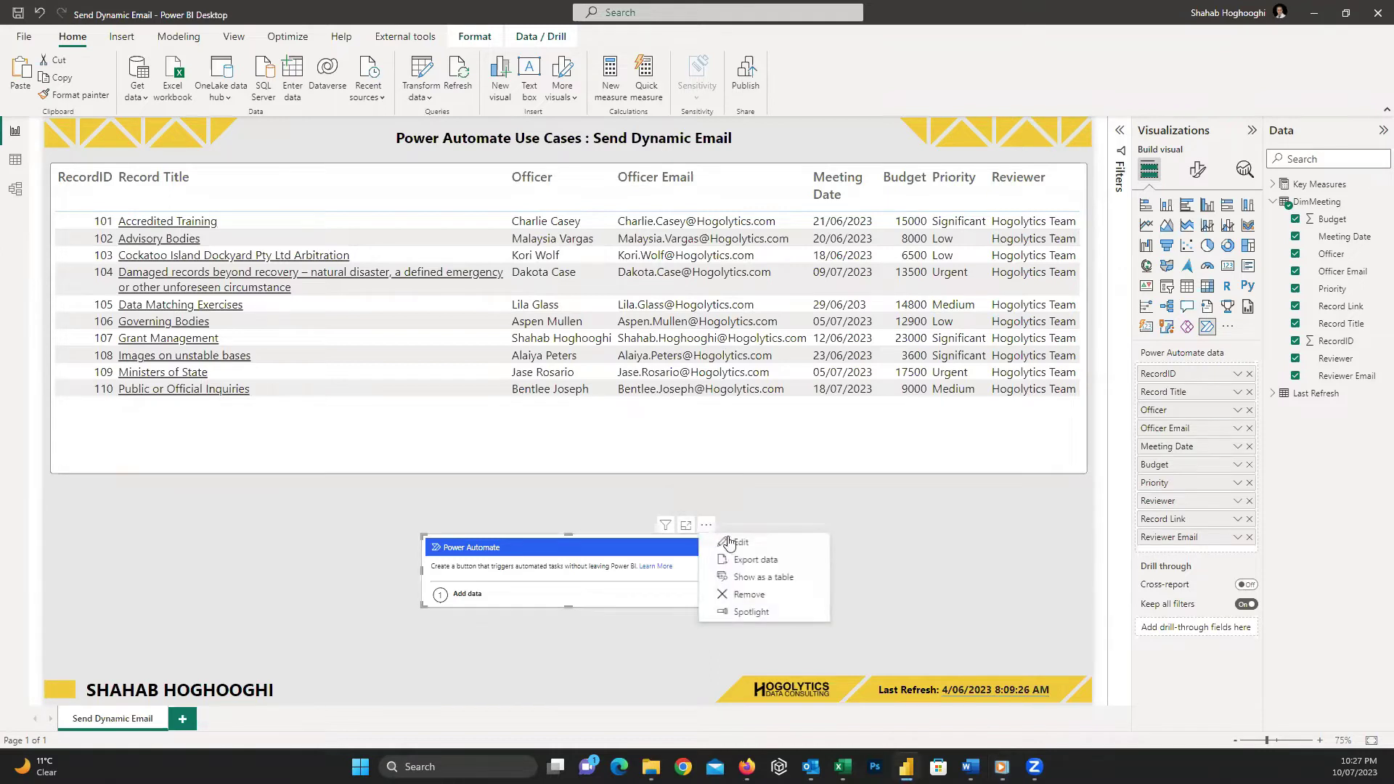
left_click(732, 543)
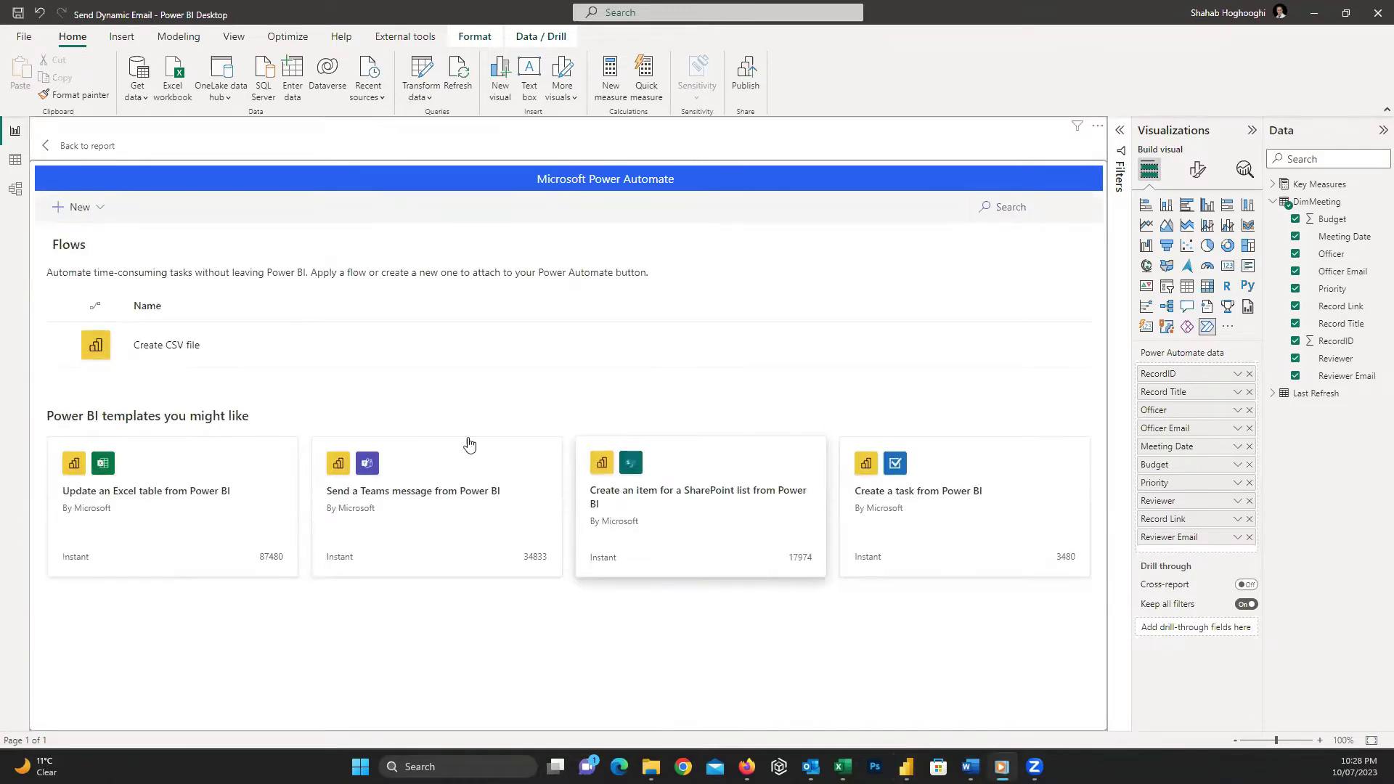
left_click(100, 215)
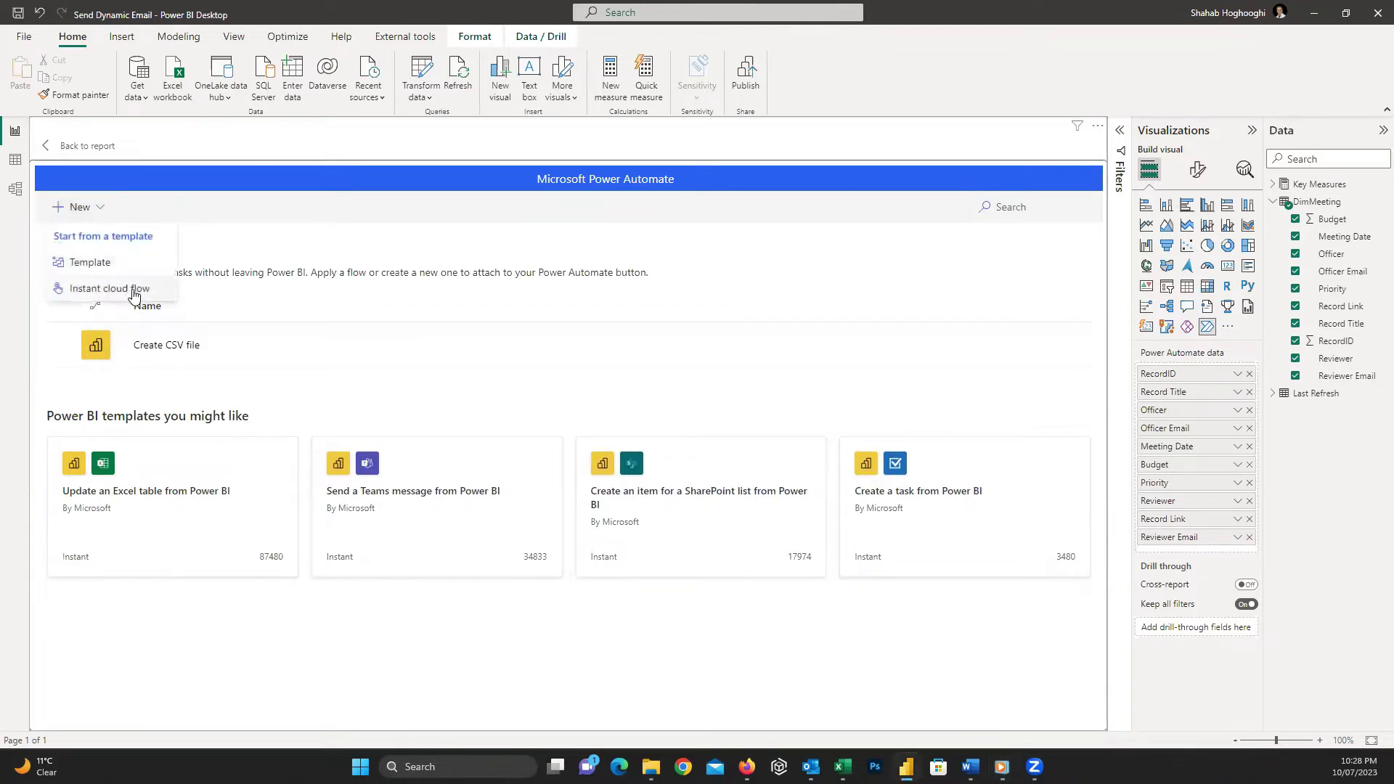
left_click(140, 292)
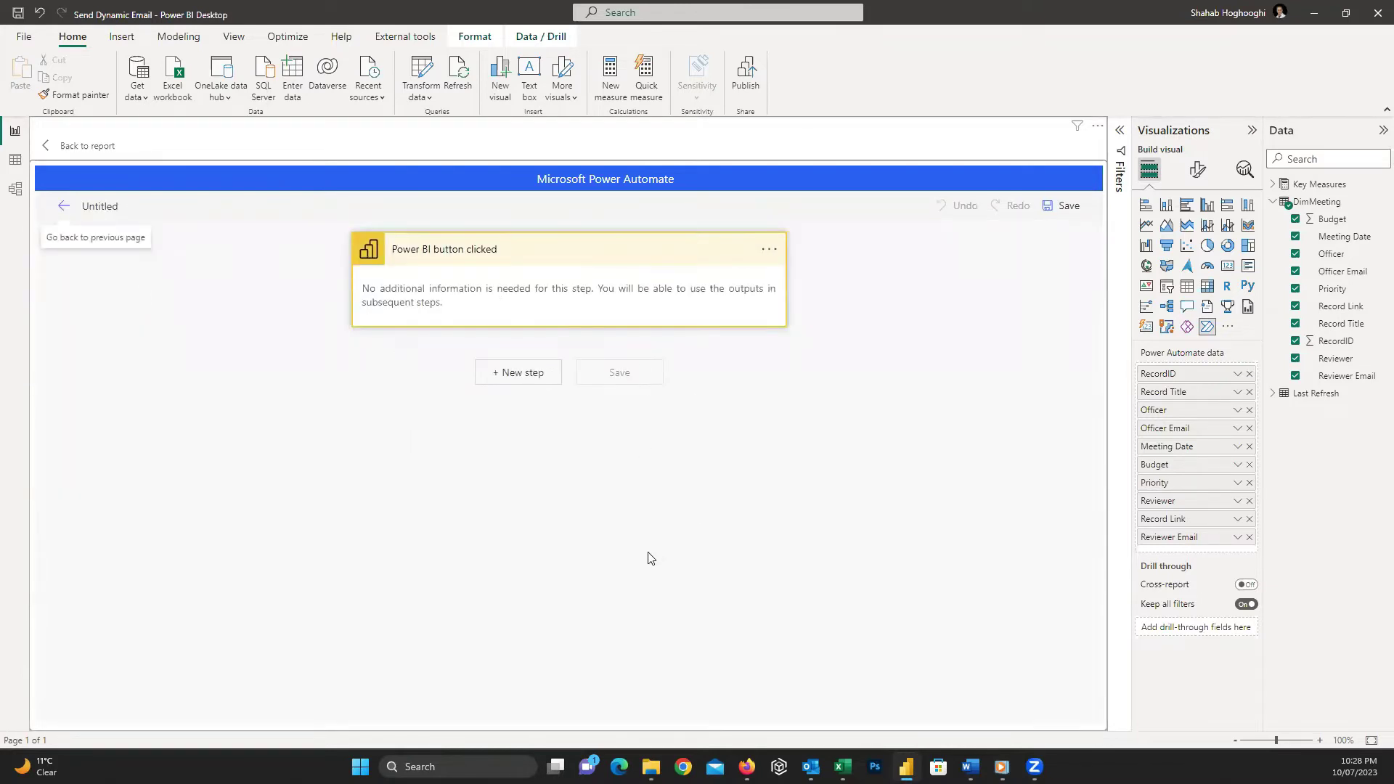
Step: Add a Send an email (V2) step and browse dynamic content for its To field
left_click(538, 384)
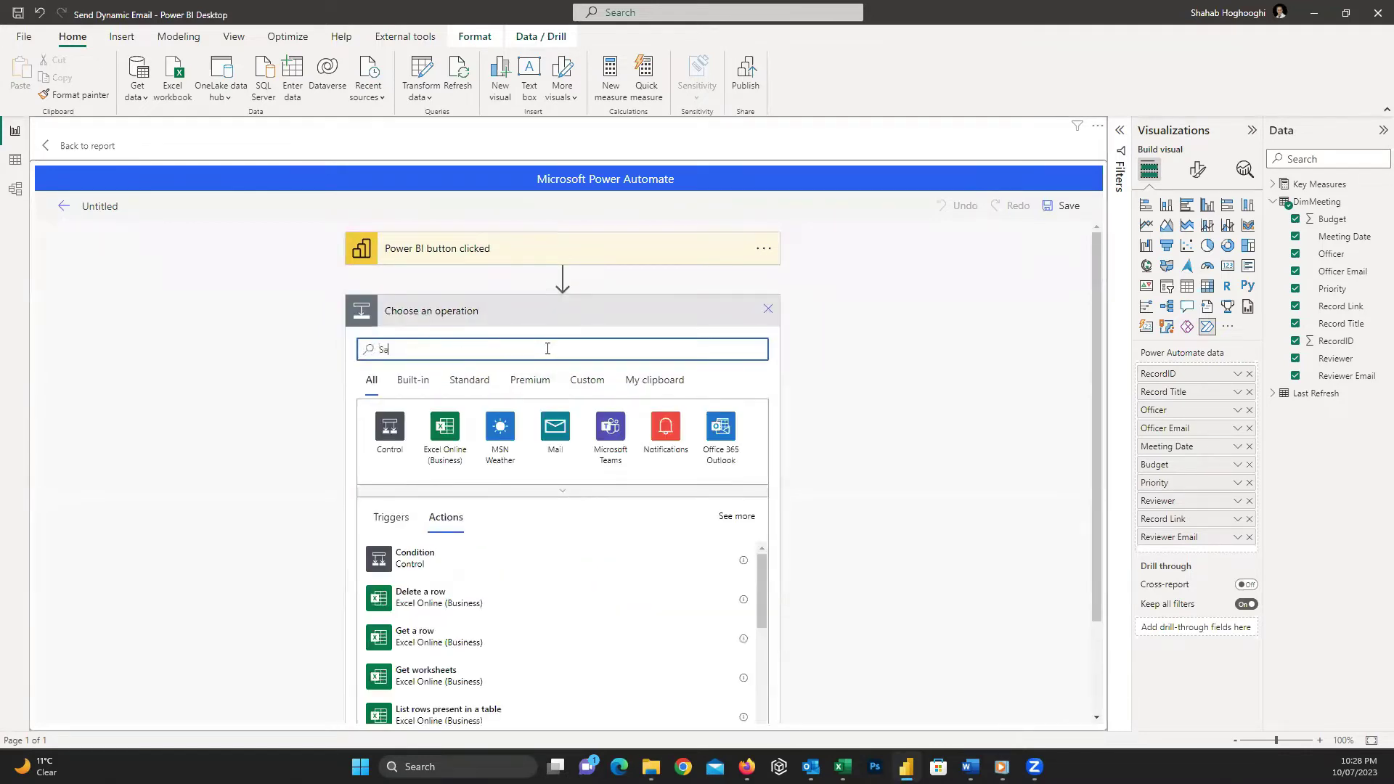
type("Send and")
key("BackSpace")
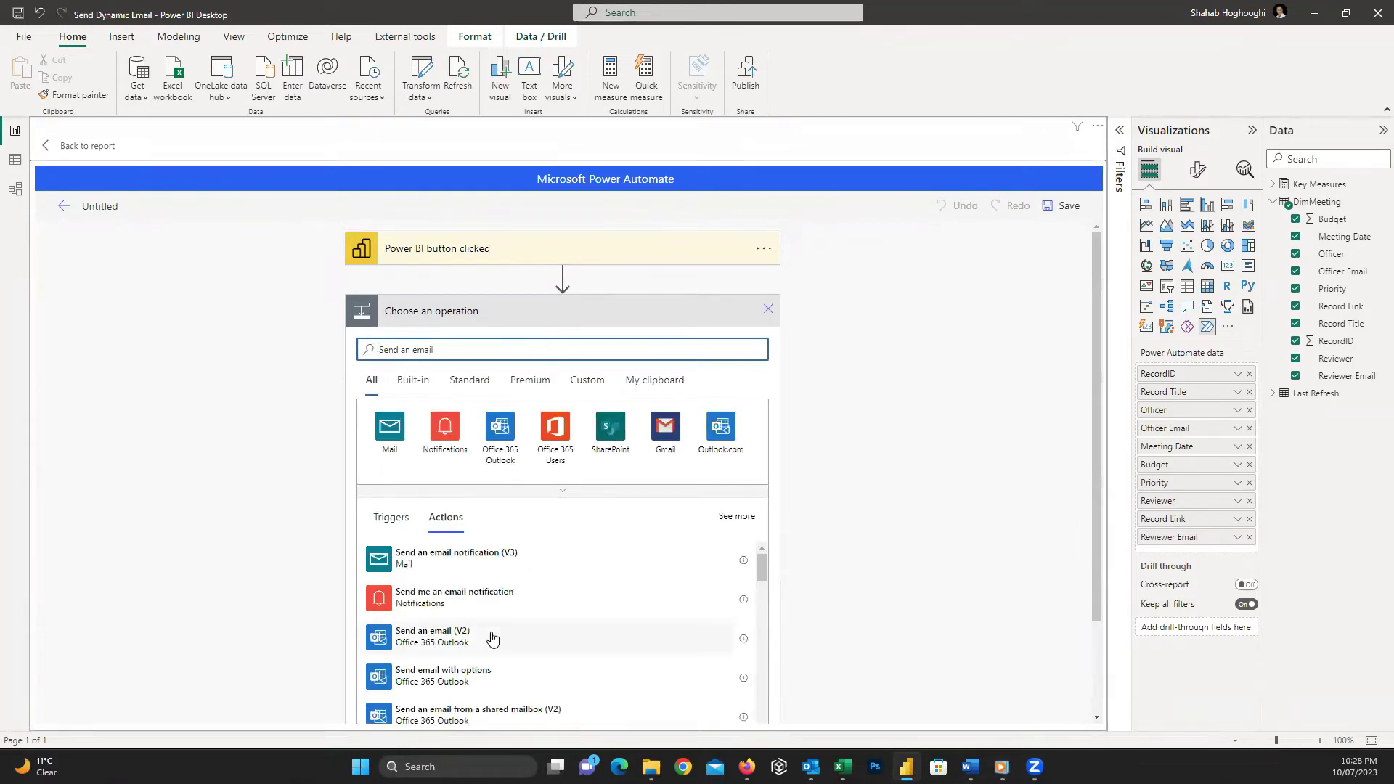
left_click(492, 639)
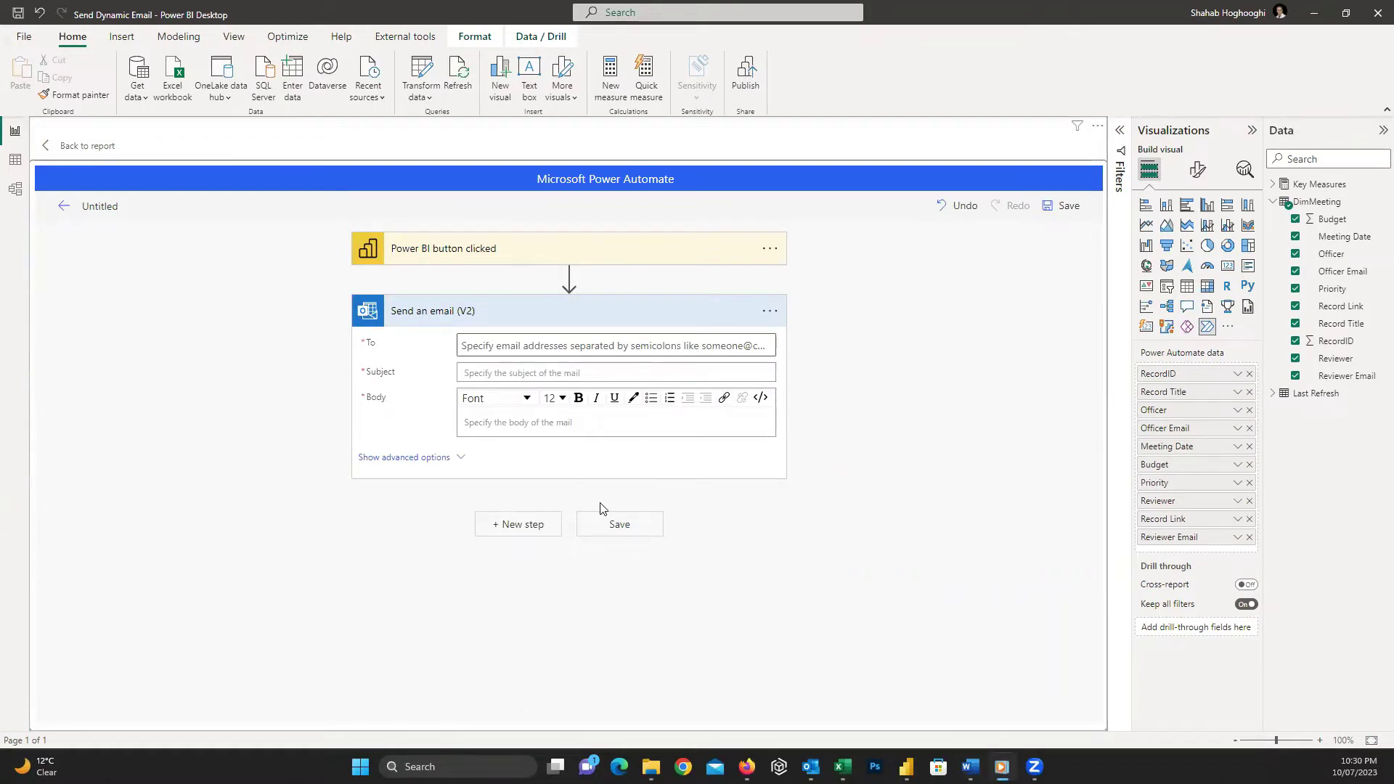
left_click(514, 347)
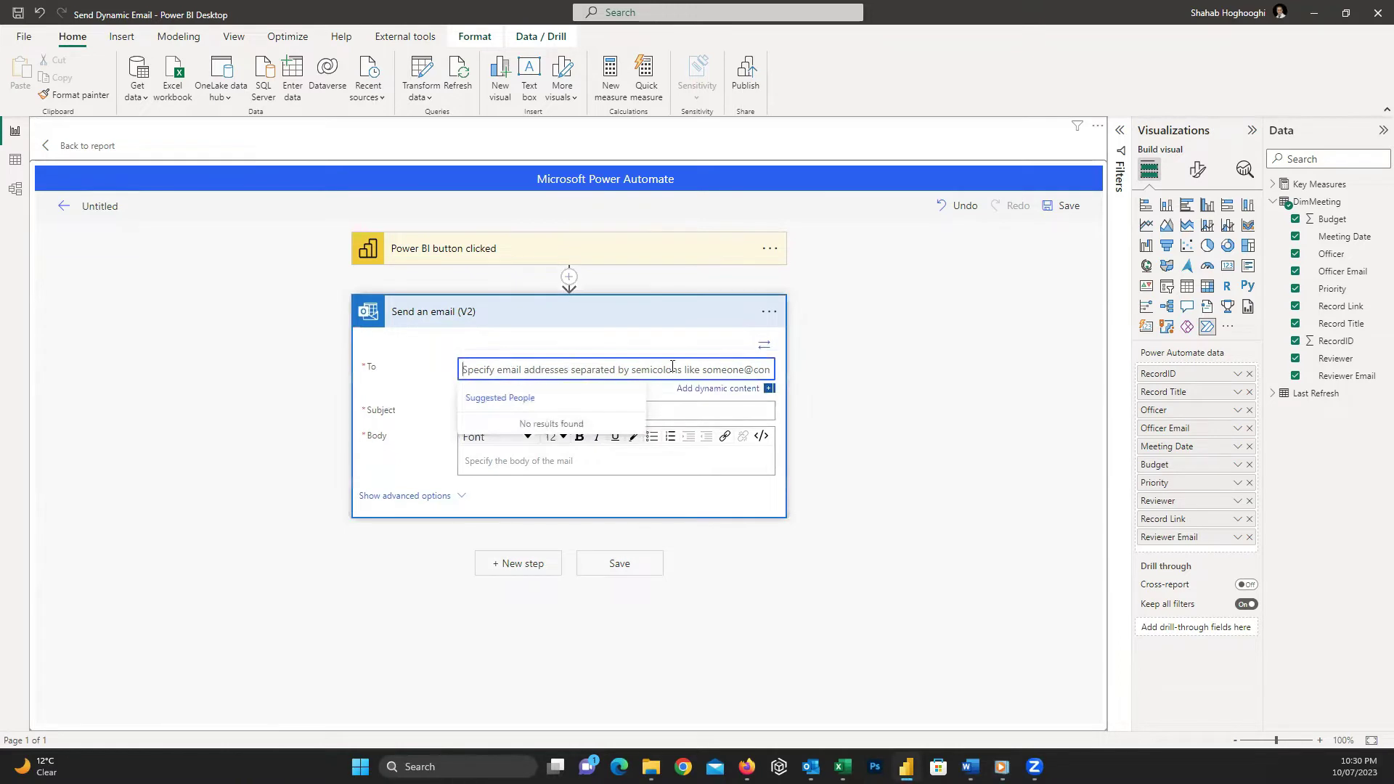
left_click(709, 390)
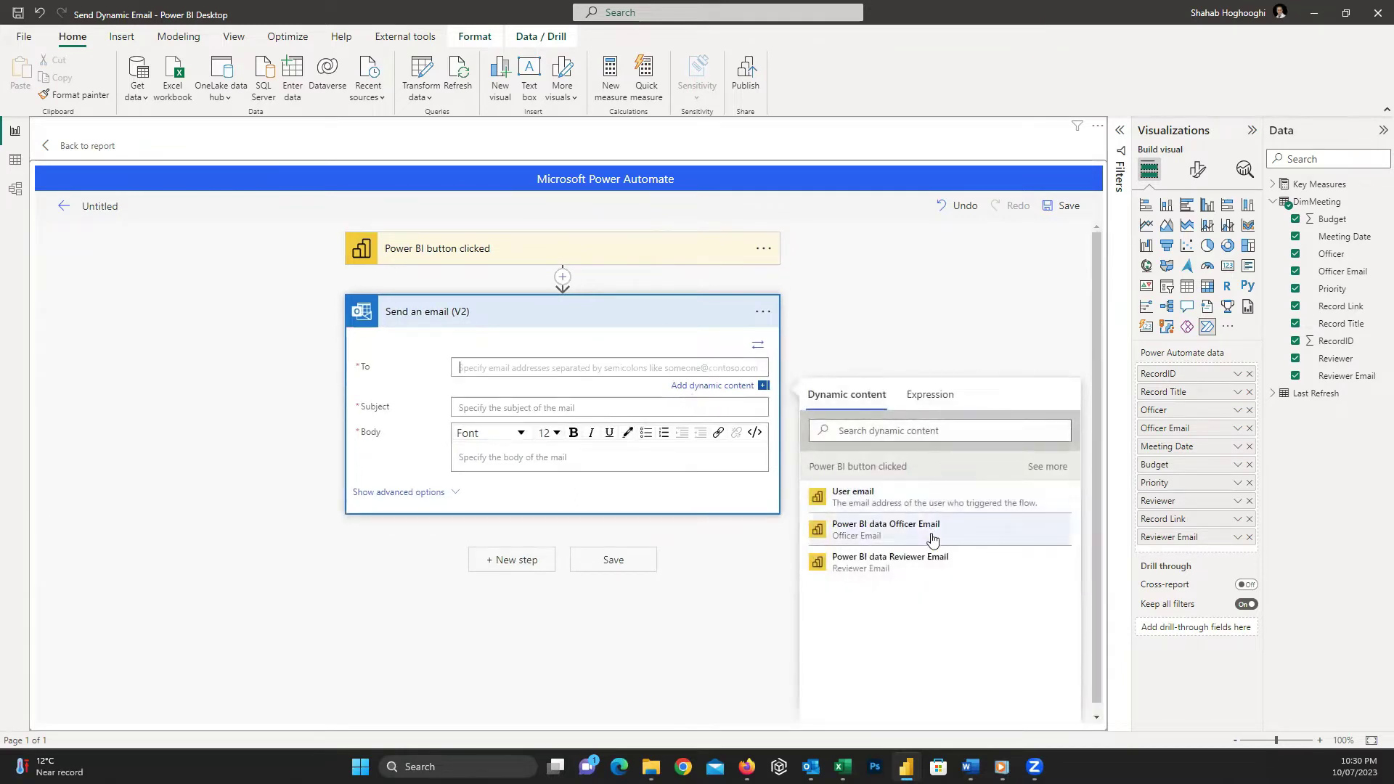
scroll(933, 548, "down", 1)
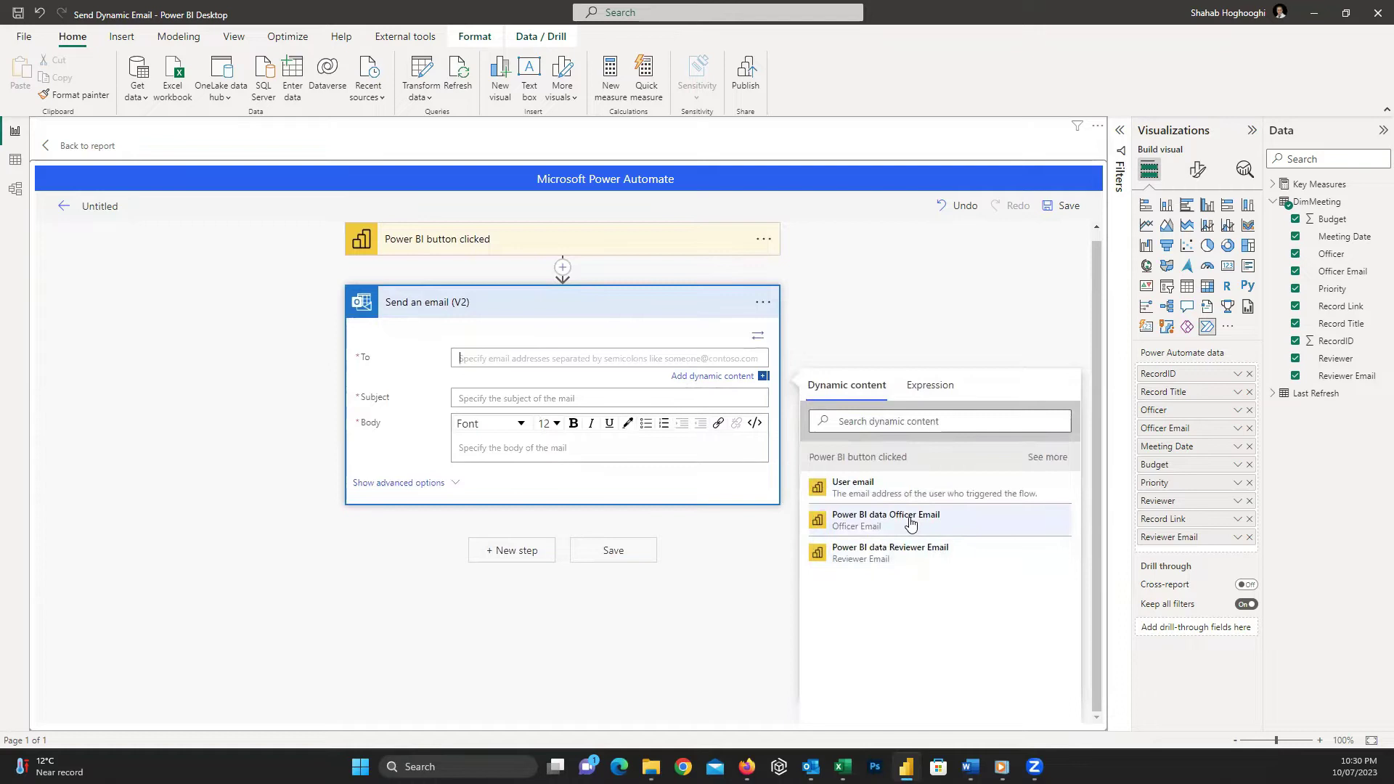
Step: Send the email to Officer Email with a 'Reminder' subject followed by the Record Title
left_click(960, 524)
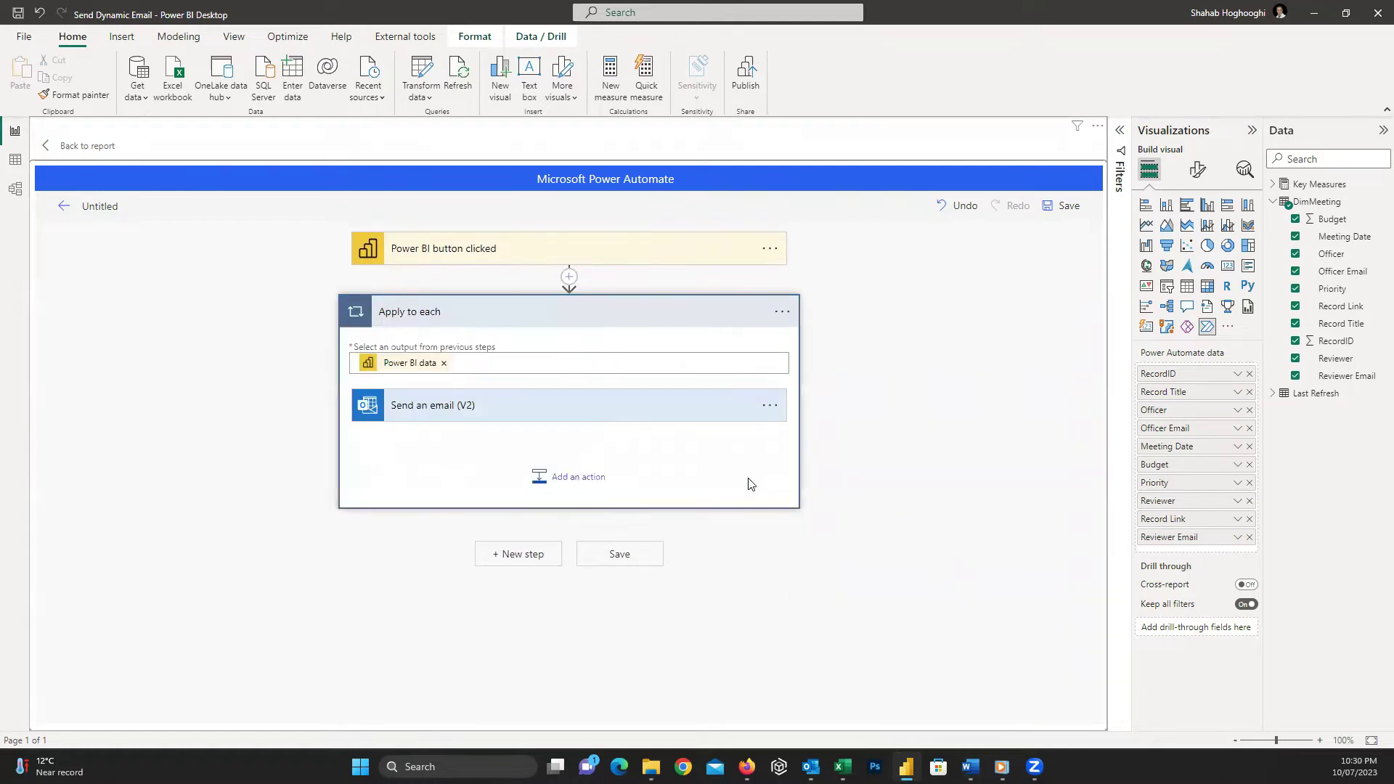
left_click(531, 407)
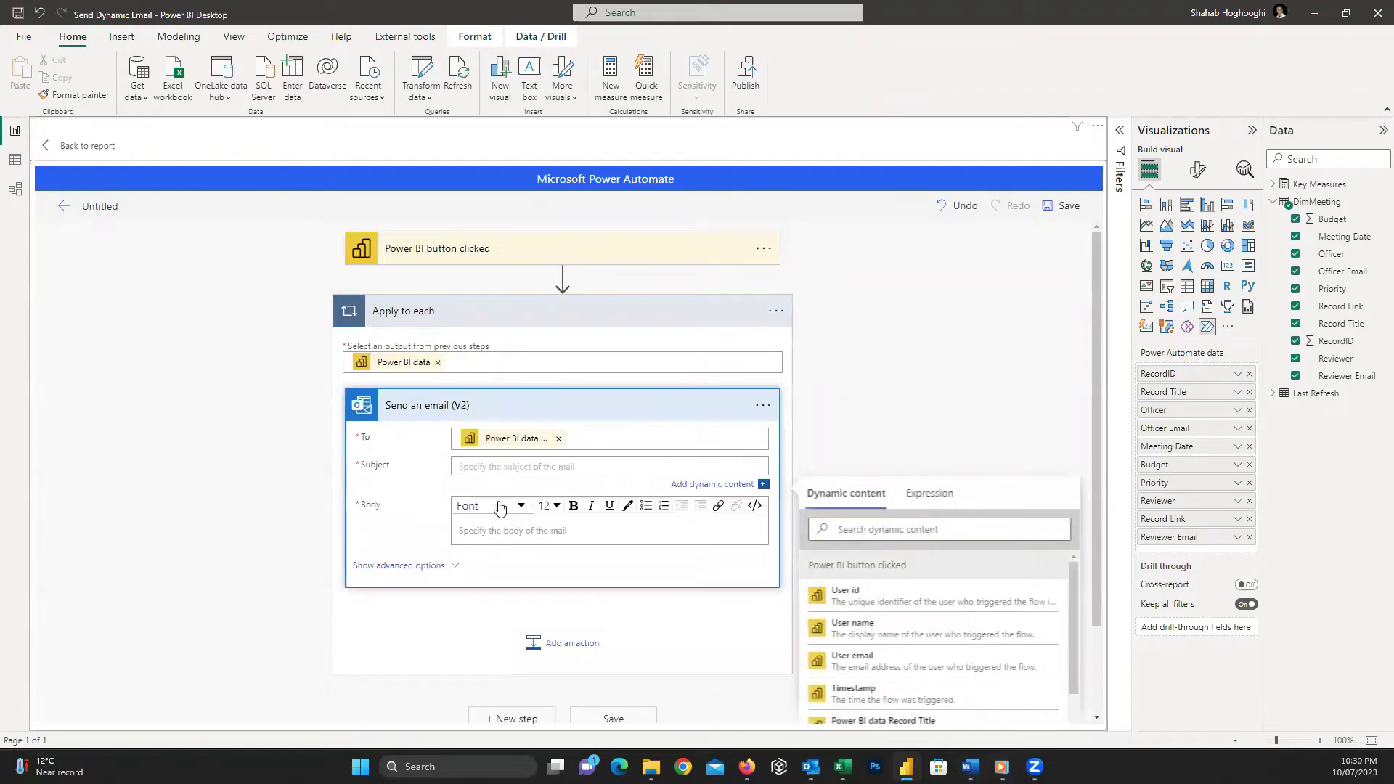
type("Reminder :")
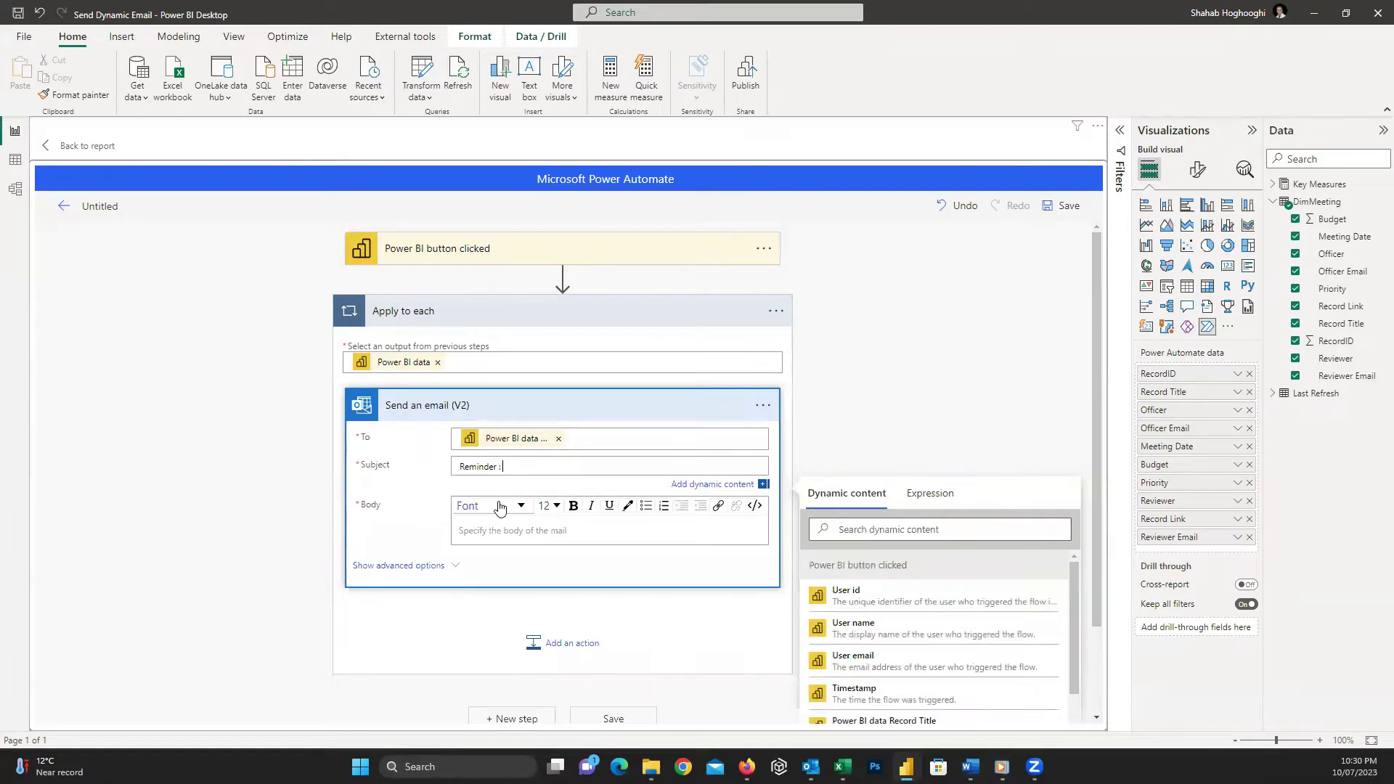
scroll(926, 625, "down", 2)
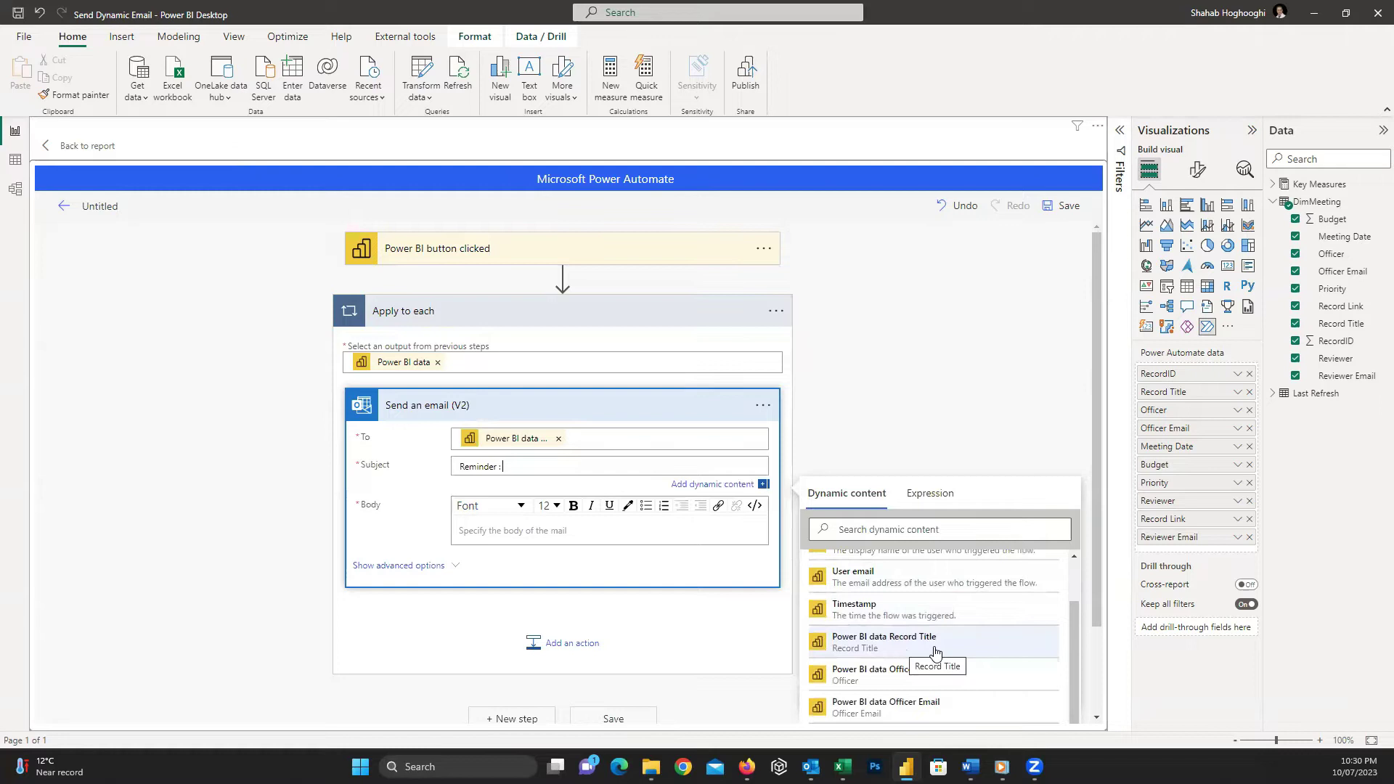
left_click(944, 643)
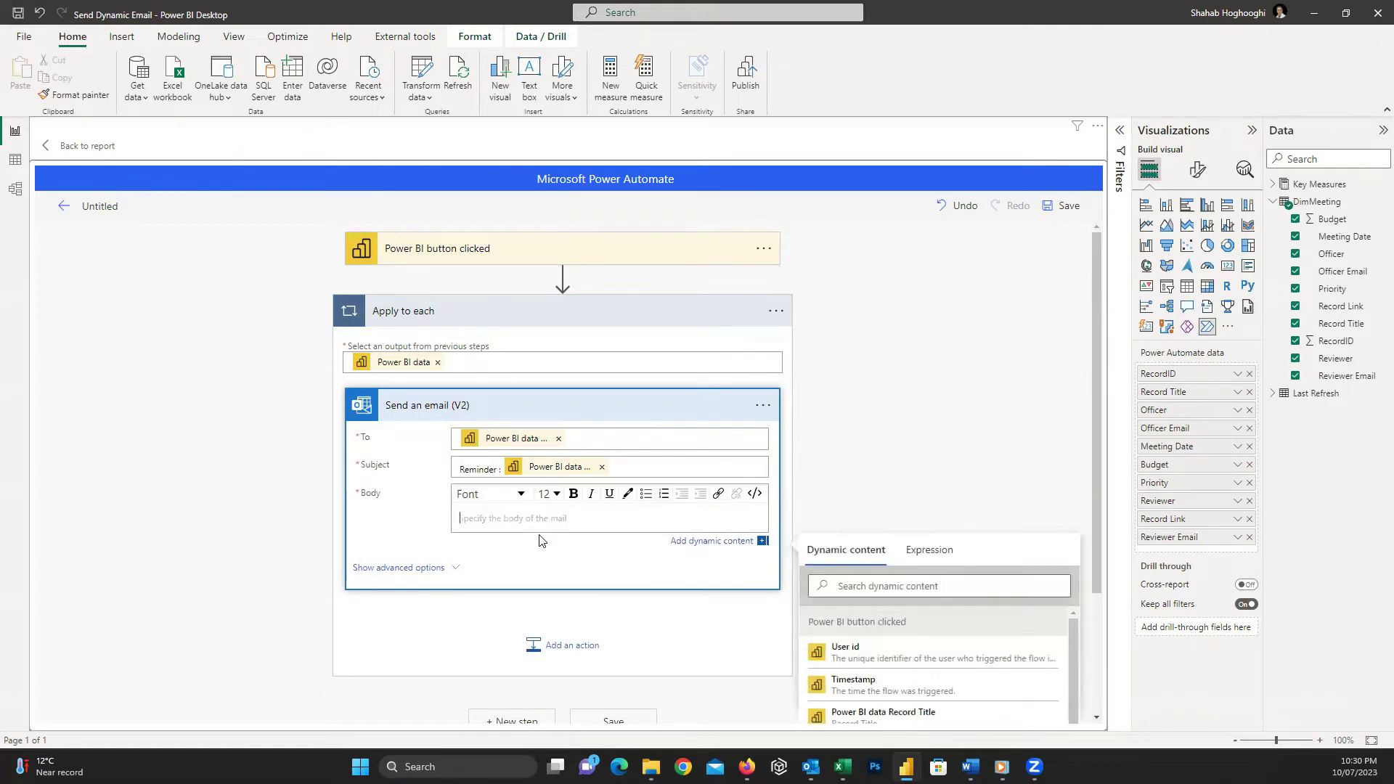
Step: Paste the reminder body and swap [RecordID], [Record Title] and [Meeting Date] for their fields
type("Hi,  Record ID: [RecordID]  The [Record Title] should be completed as the meeting is due soon. The meeting date is on [Meeting Date]. Please note that this task has a [Priority] priority and the budget is $[Budget].  Record Link: [Record Link]  Cheers, Power BI team")
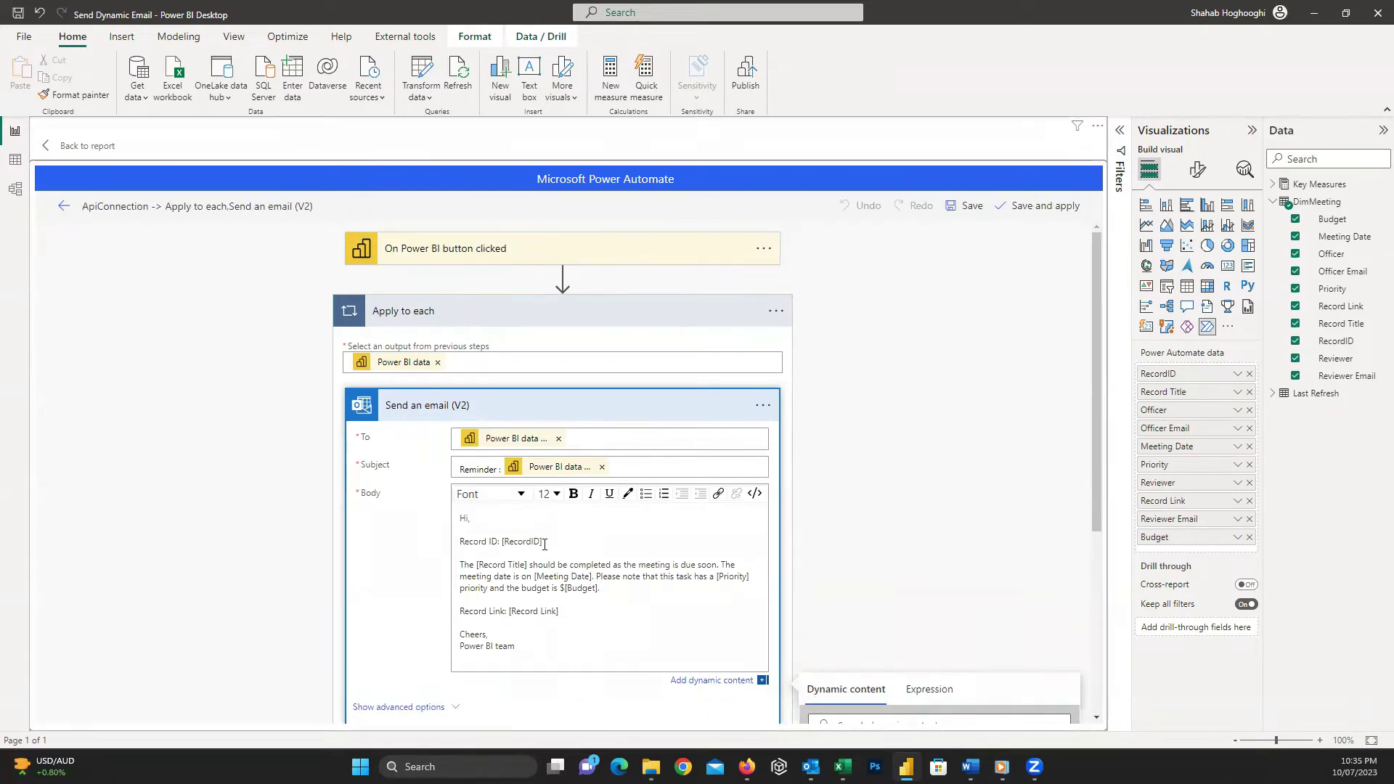
left_click_drag(544, 544, 502, 544)
scroll(1000, 520, "down", 3)
left_click(938, 636)
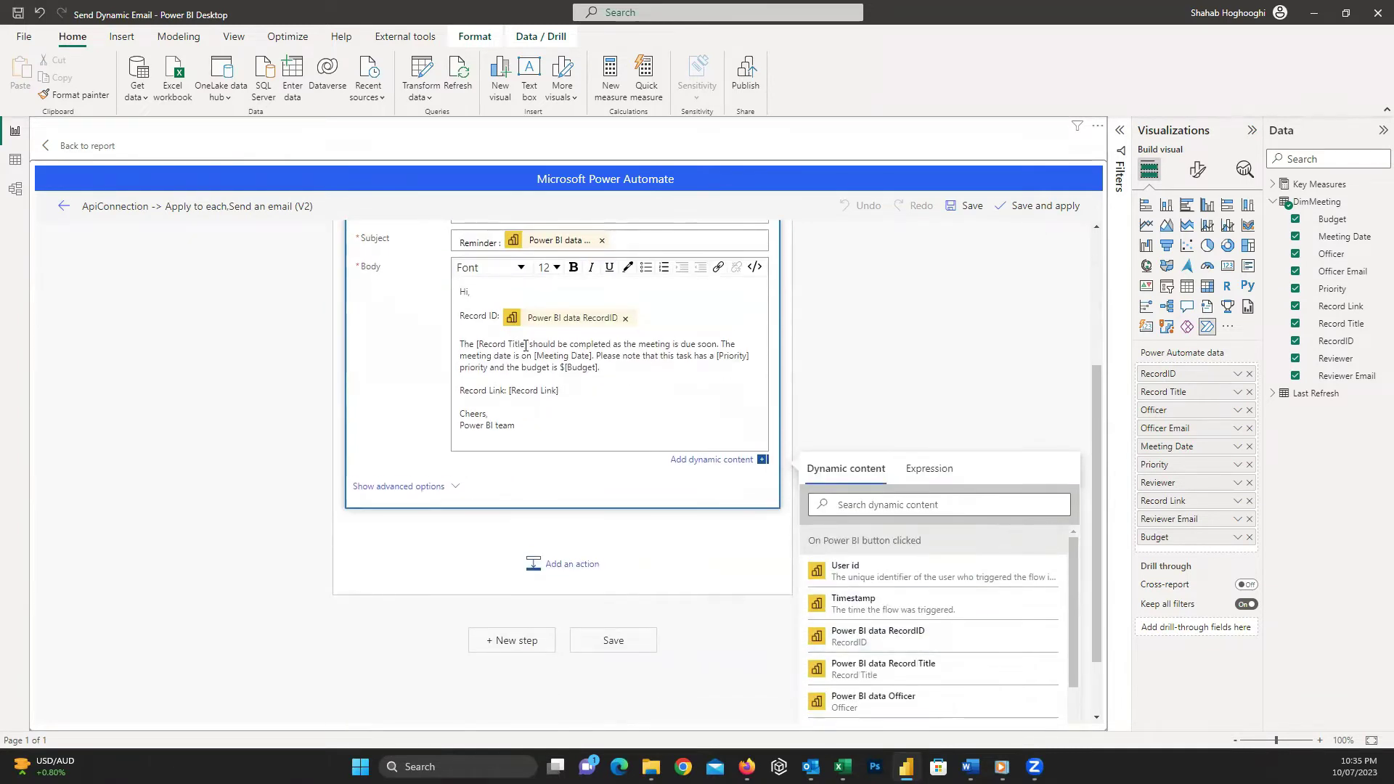
left_click_drag(526, 346, 476, 346)
left_click(944, 669)
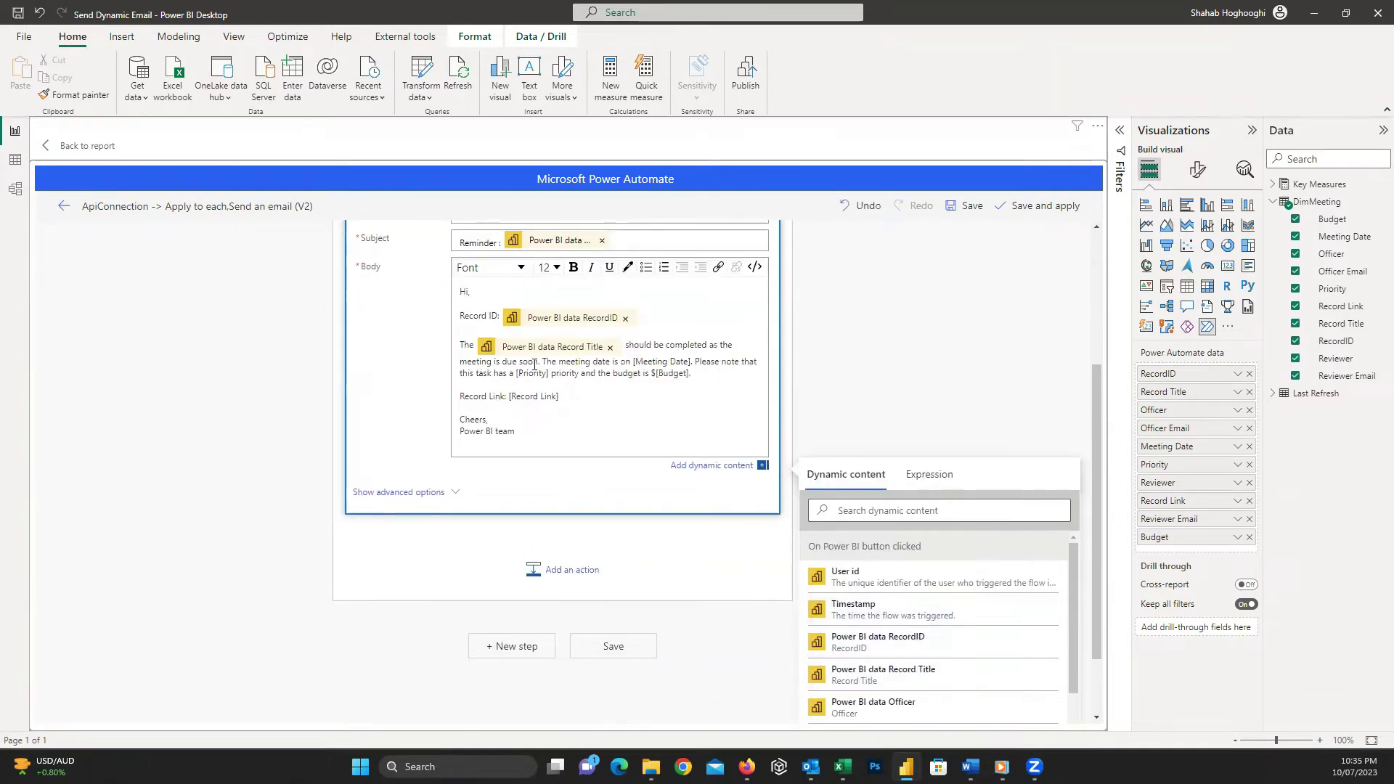
left_click_drag(690, 365, 632, 363)
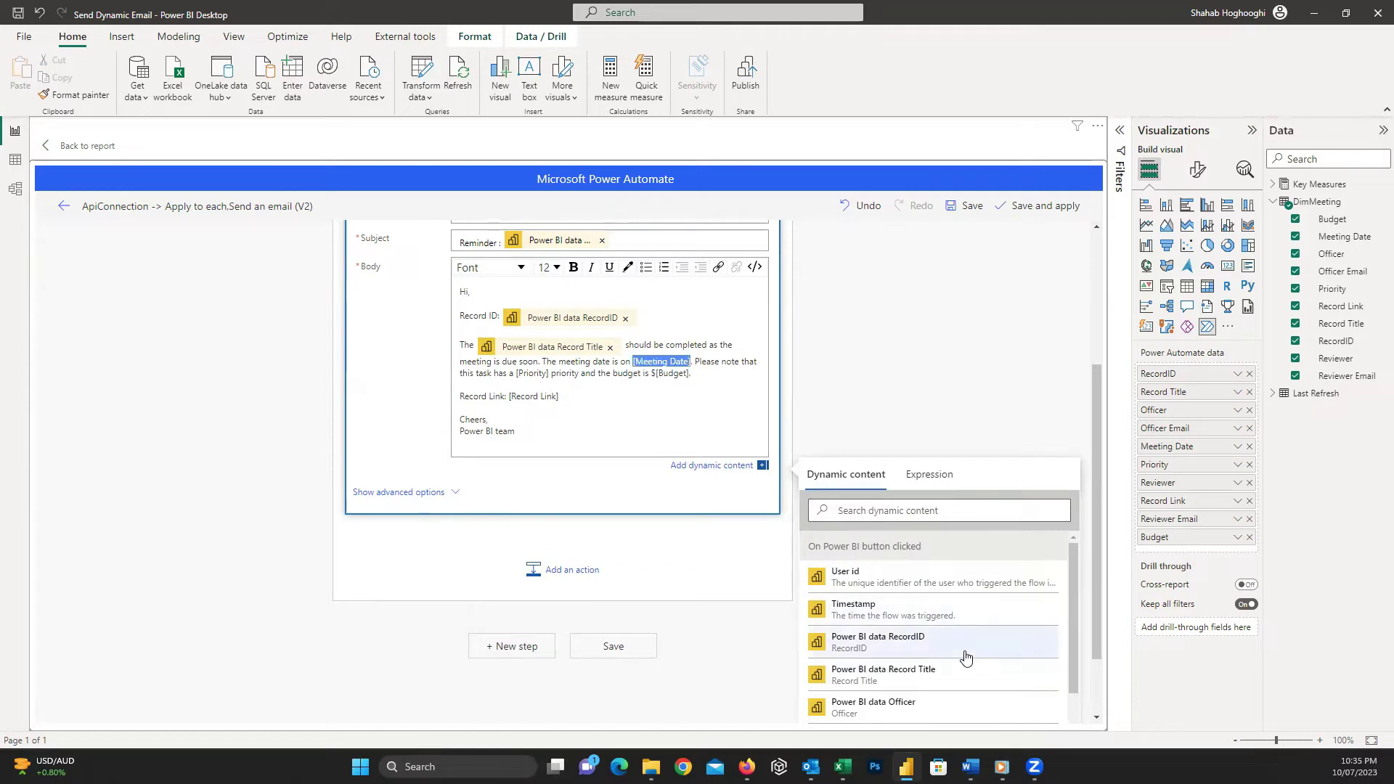
scroll(967, 675, "down", 1)
left_click(967, 684)
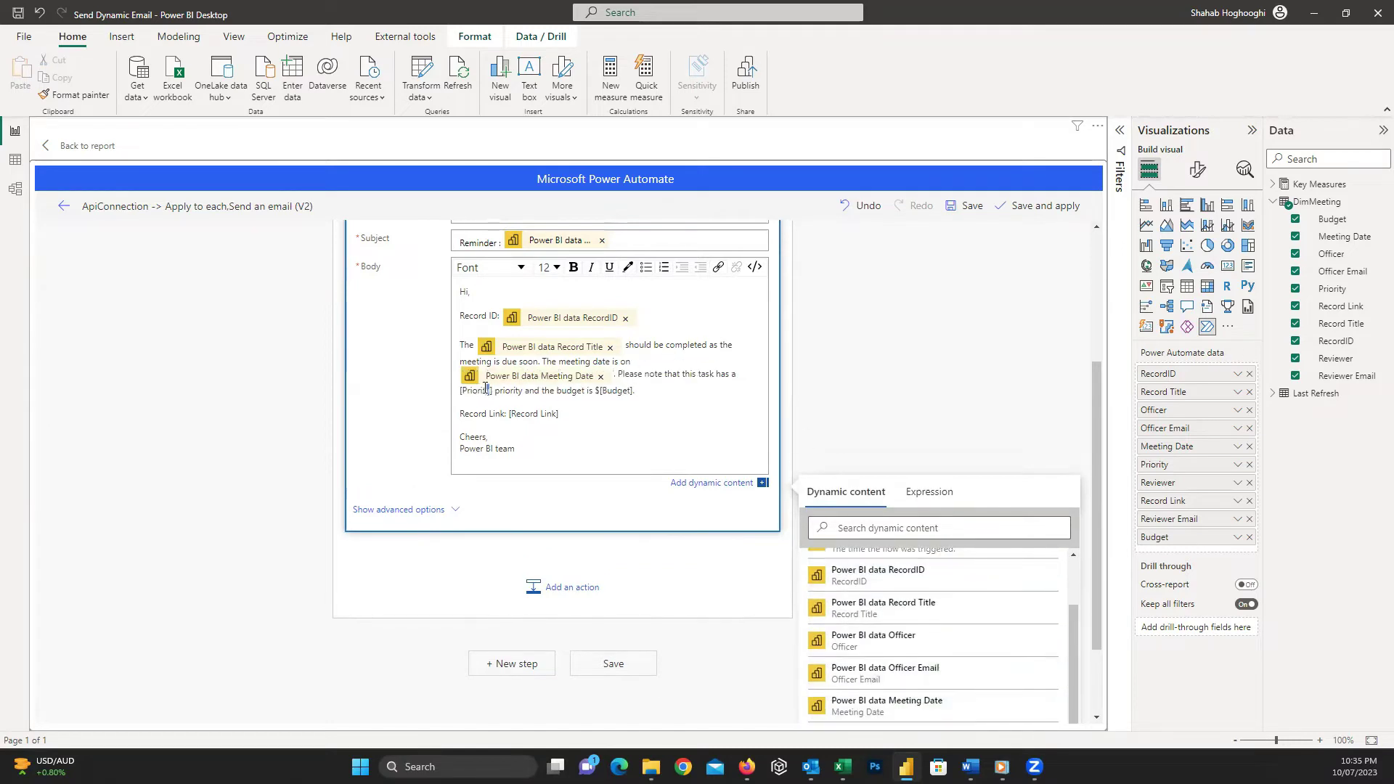
Step: Replace the [Priority], [Budget] and [Record Link] placeholders with their matching Power BI fields
left_click_drag(493, 391, 458, 391)
scroll(944, 643, "down", 2)
left_click(943, 656)
left_click_drag(730, 392, 695, 392)
scroll(978, 654, "up", 1)
scroll(980, 652, "down", 2)
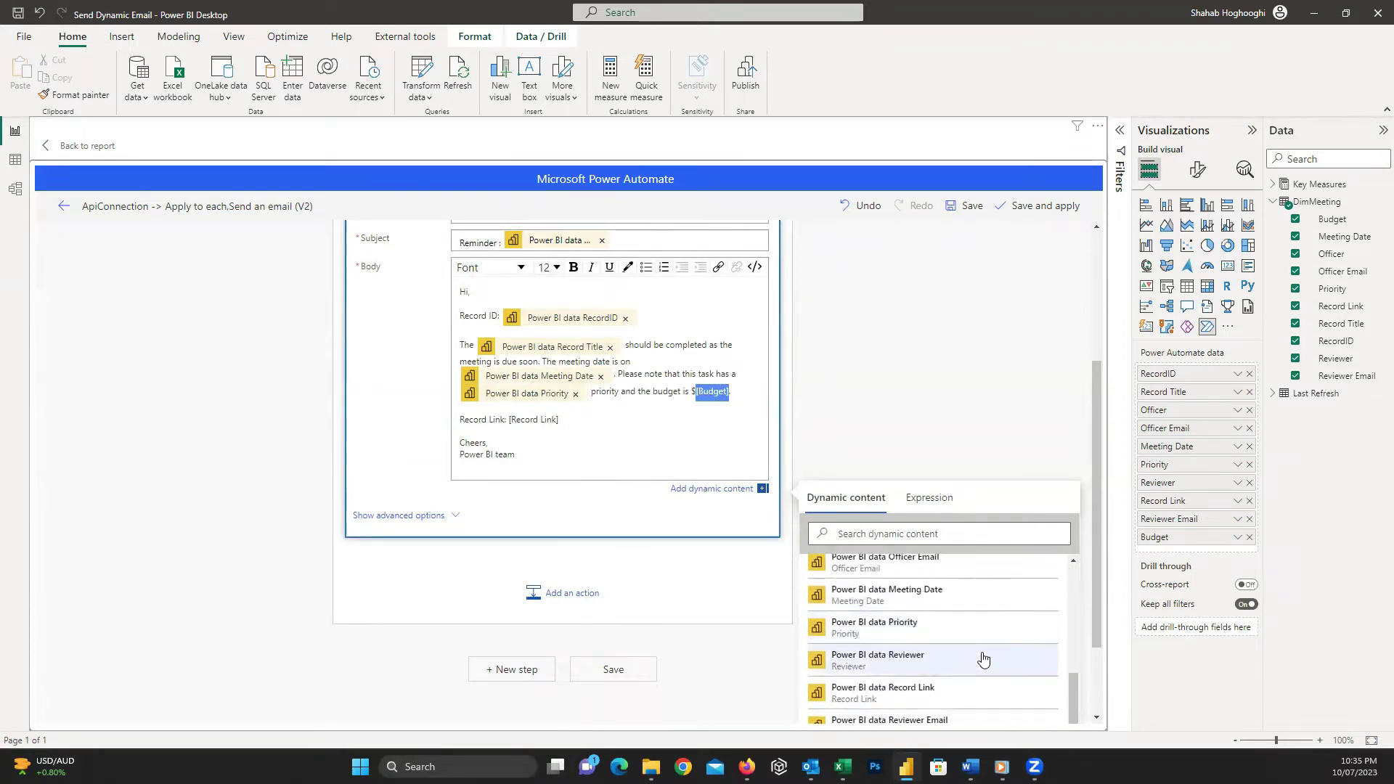
scroll(983, 661, "down", 3)
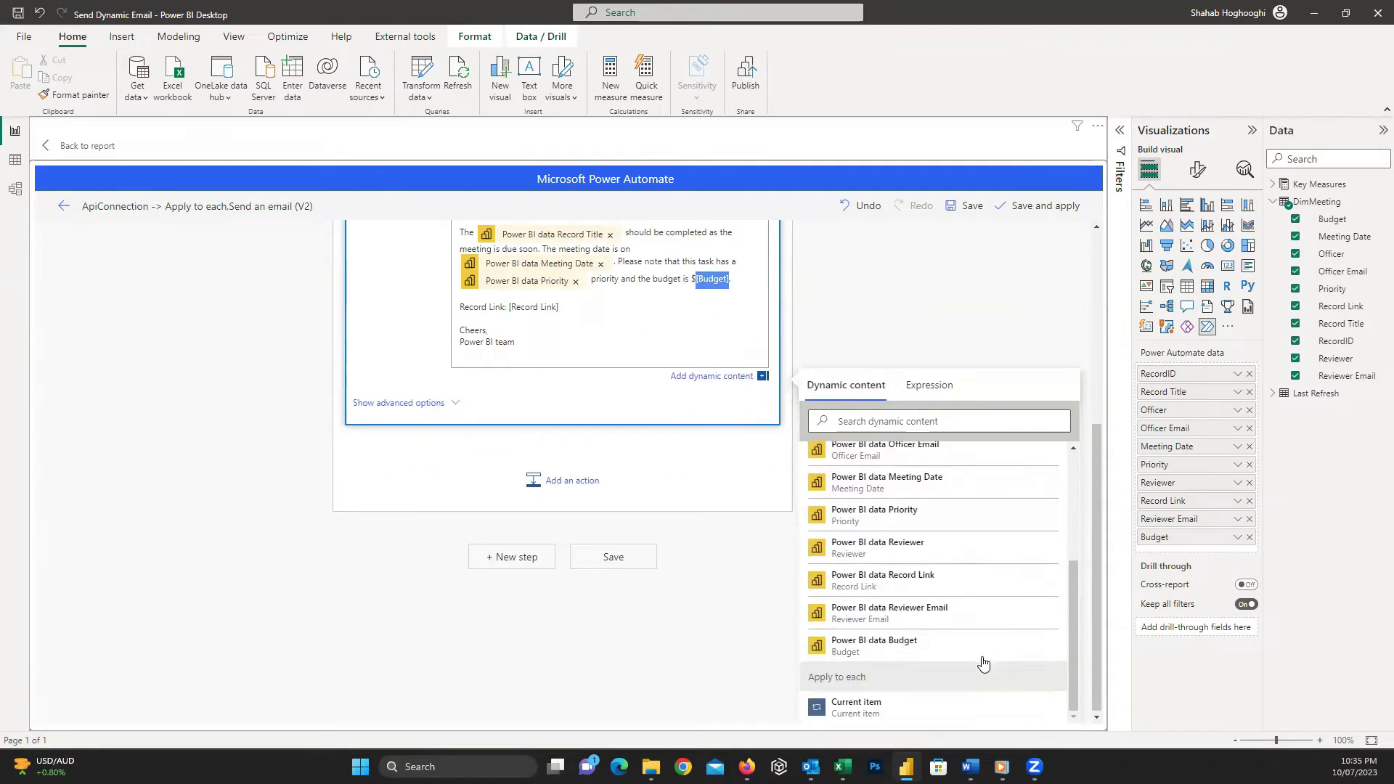
left_click(944, 650)
left_click_drag(560, 324, 509, 324)
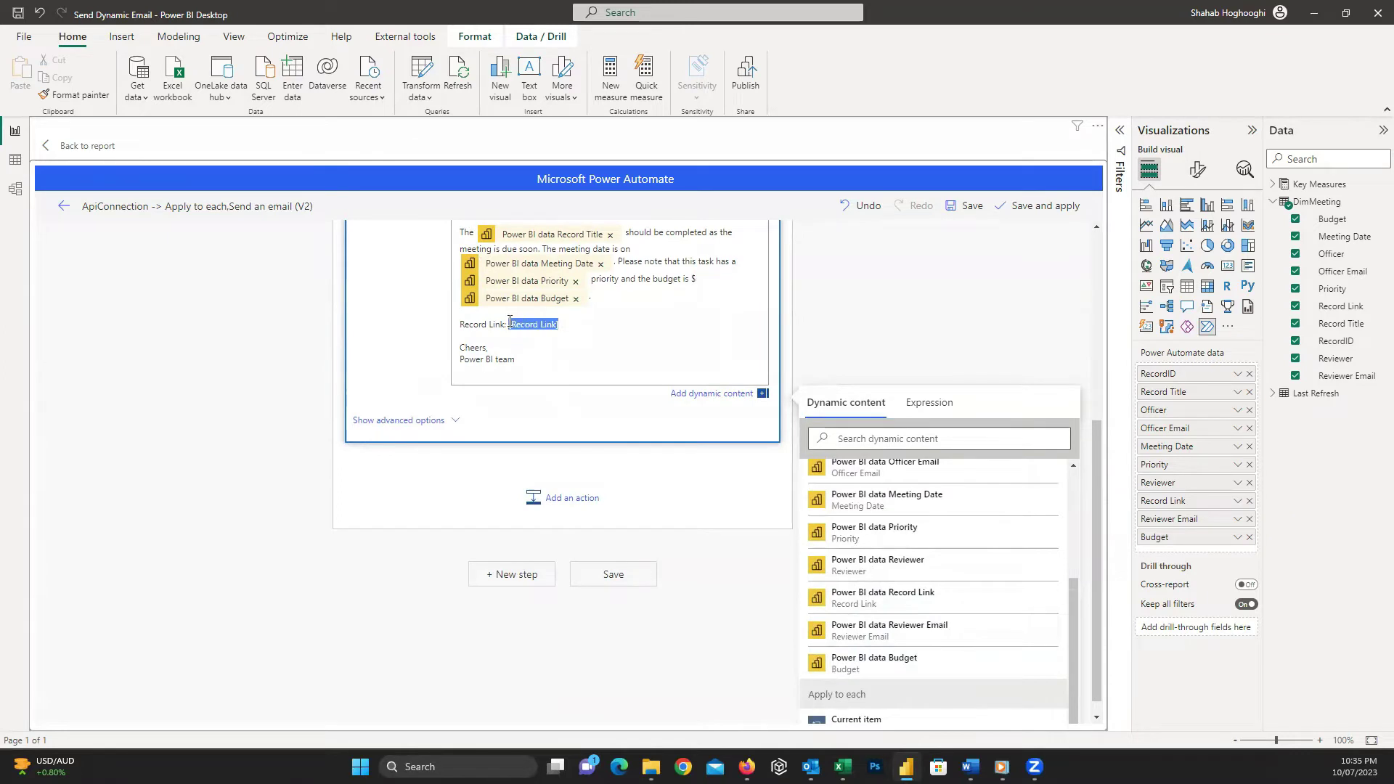
left_click(948, 597)
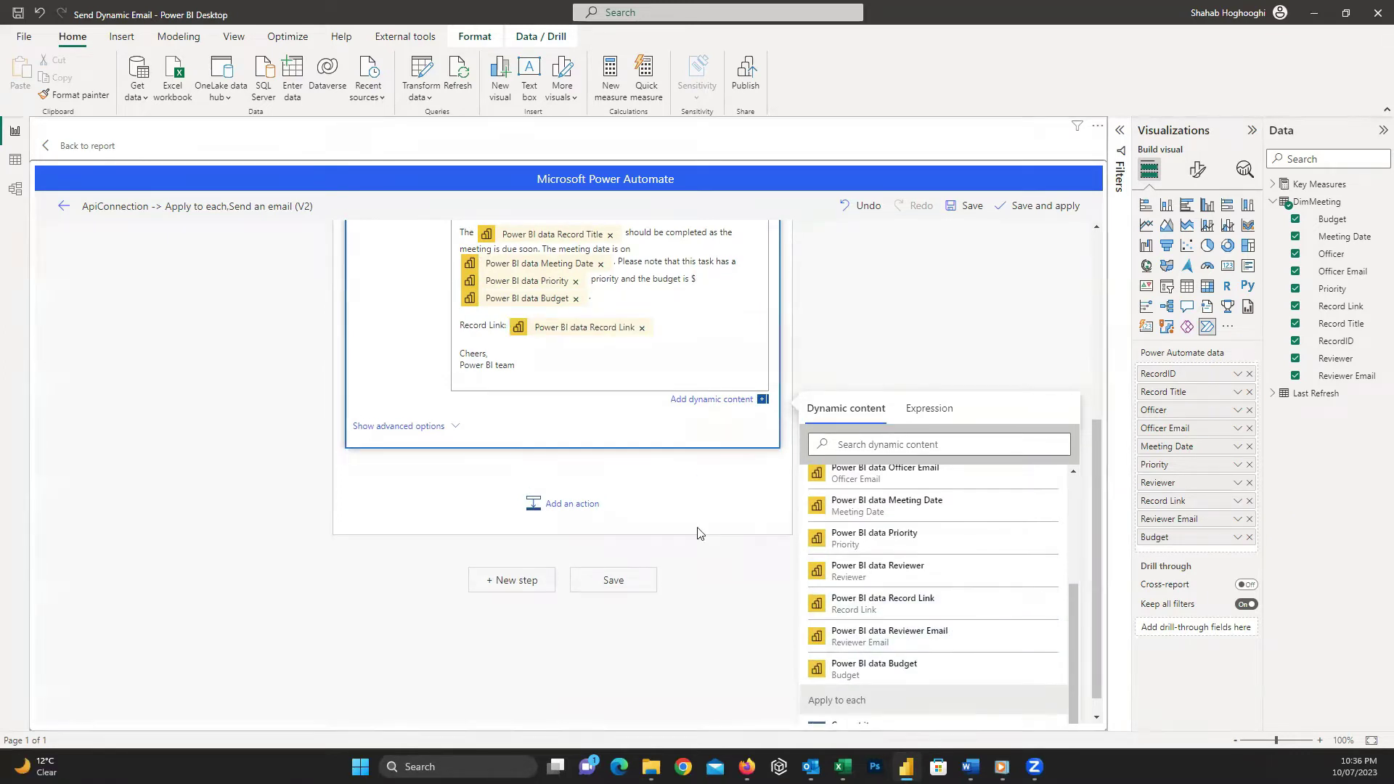
Step: Save the flow as 'Dynamic Email', apply it to the button, and go back to the report
left_click(596, 582)
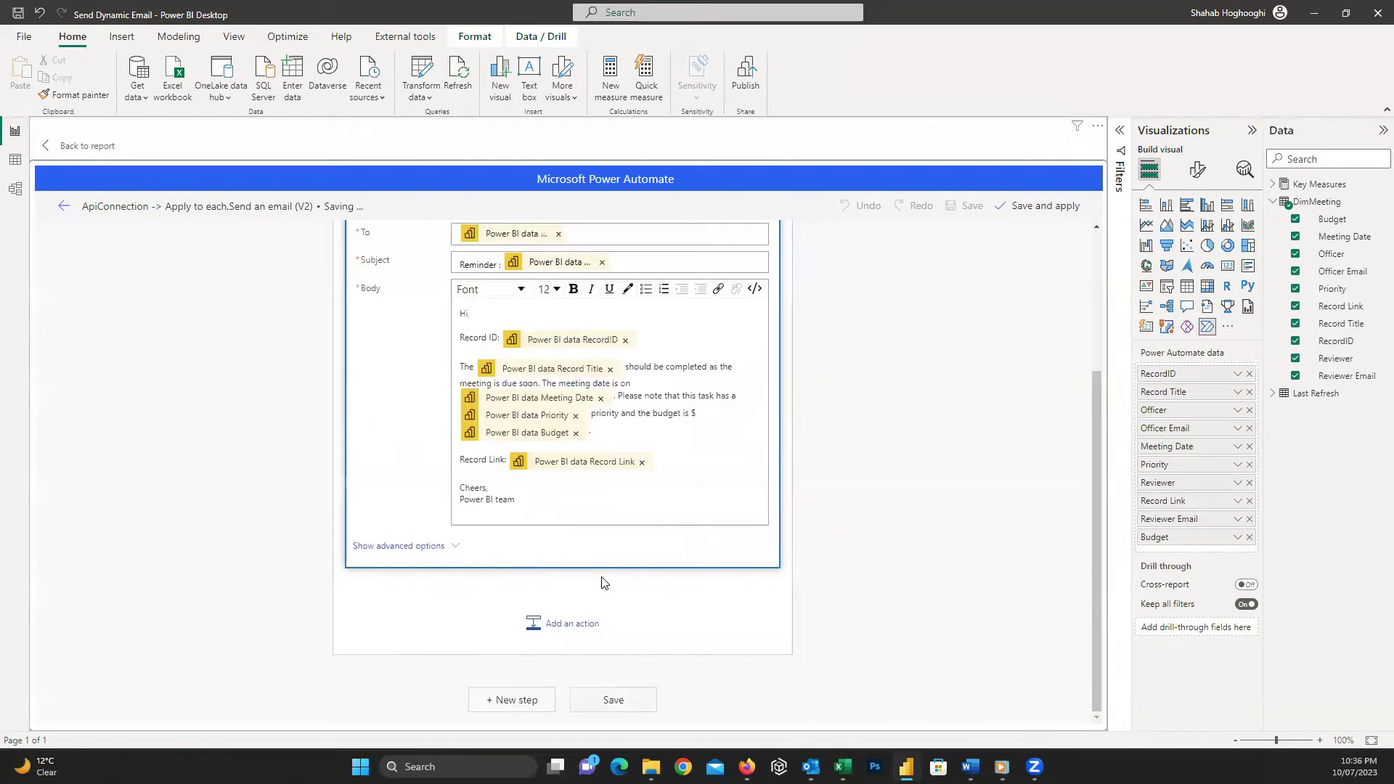
left_click(217, 207)
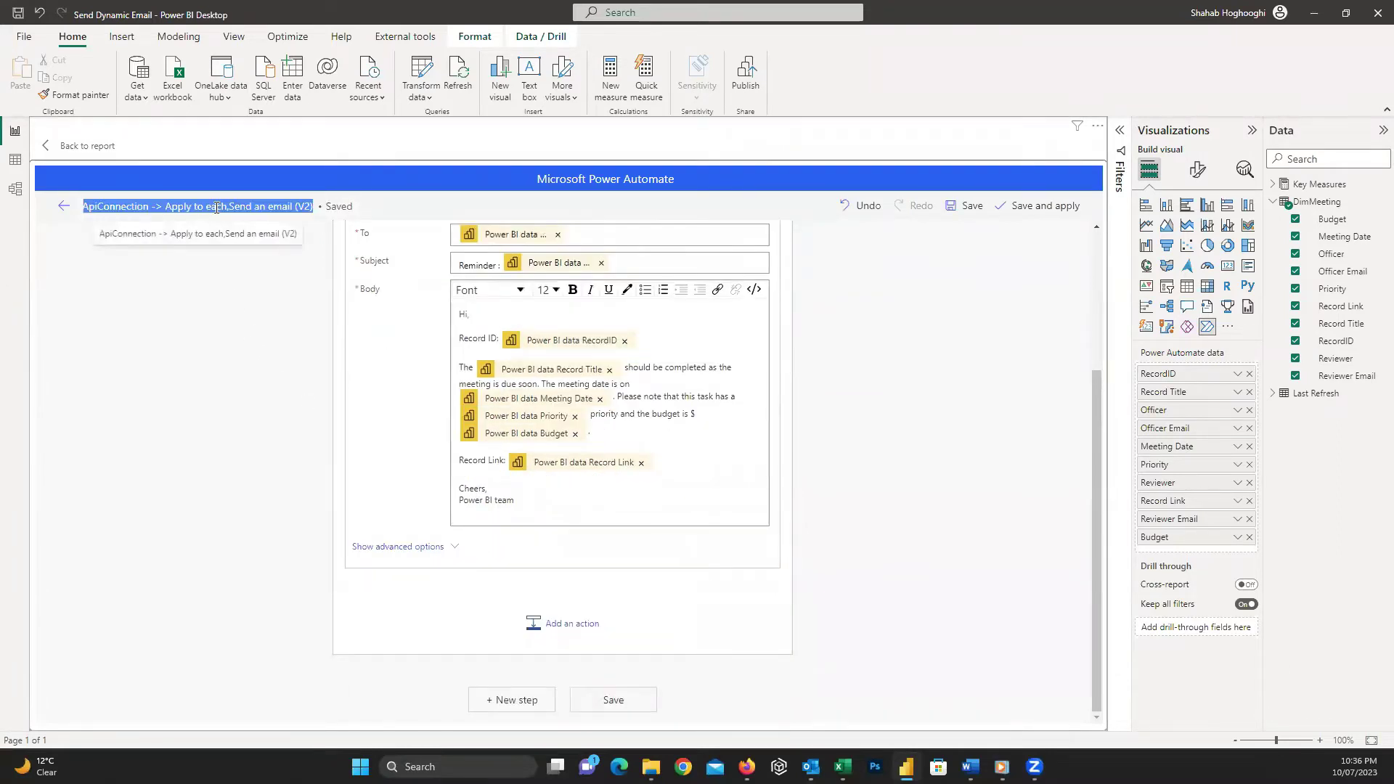
type("Dynamic Email")
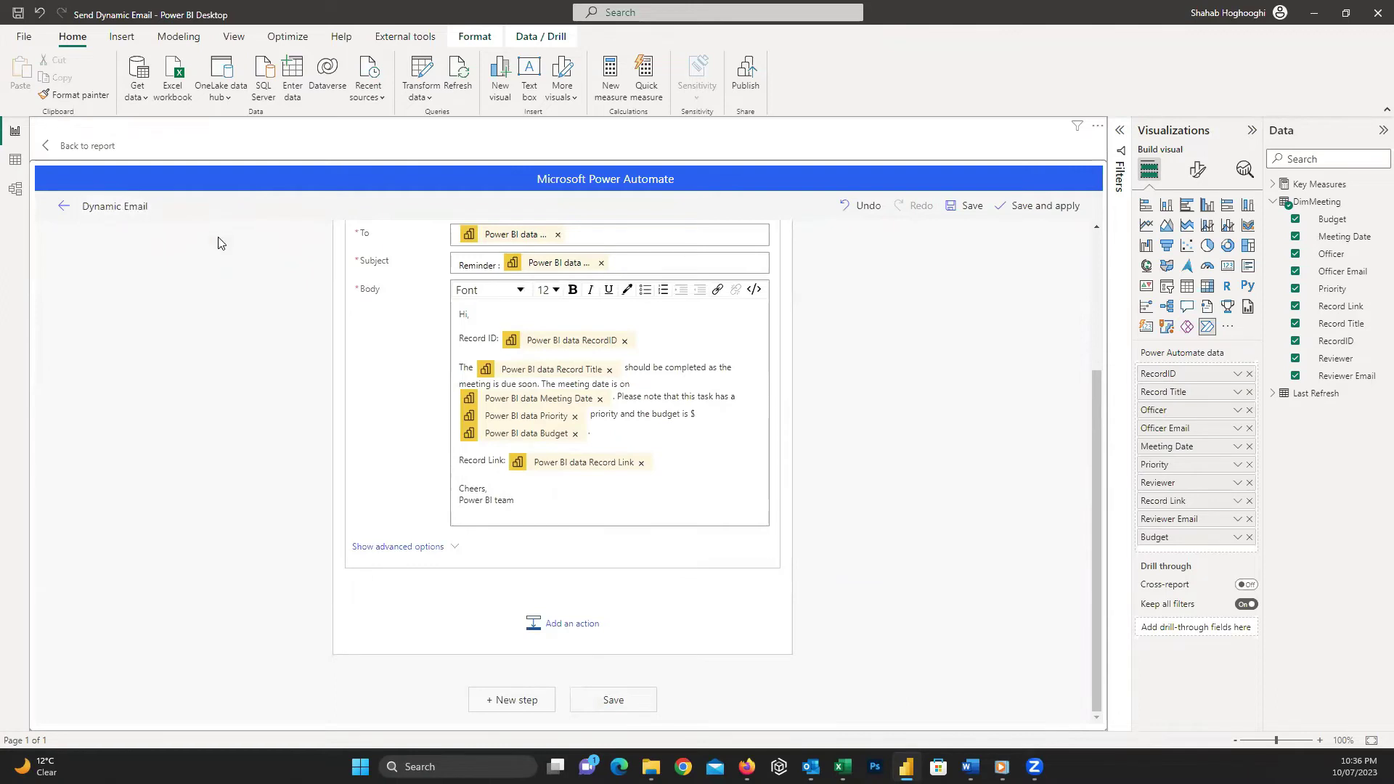
left_click(1053, 208)
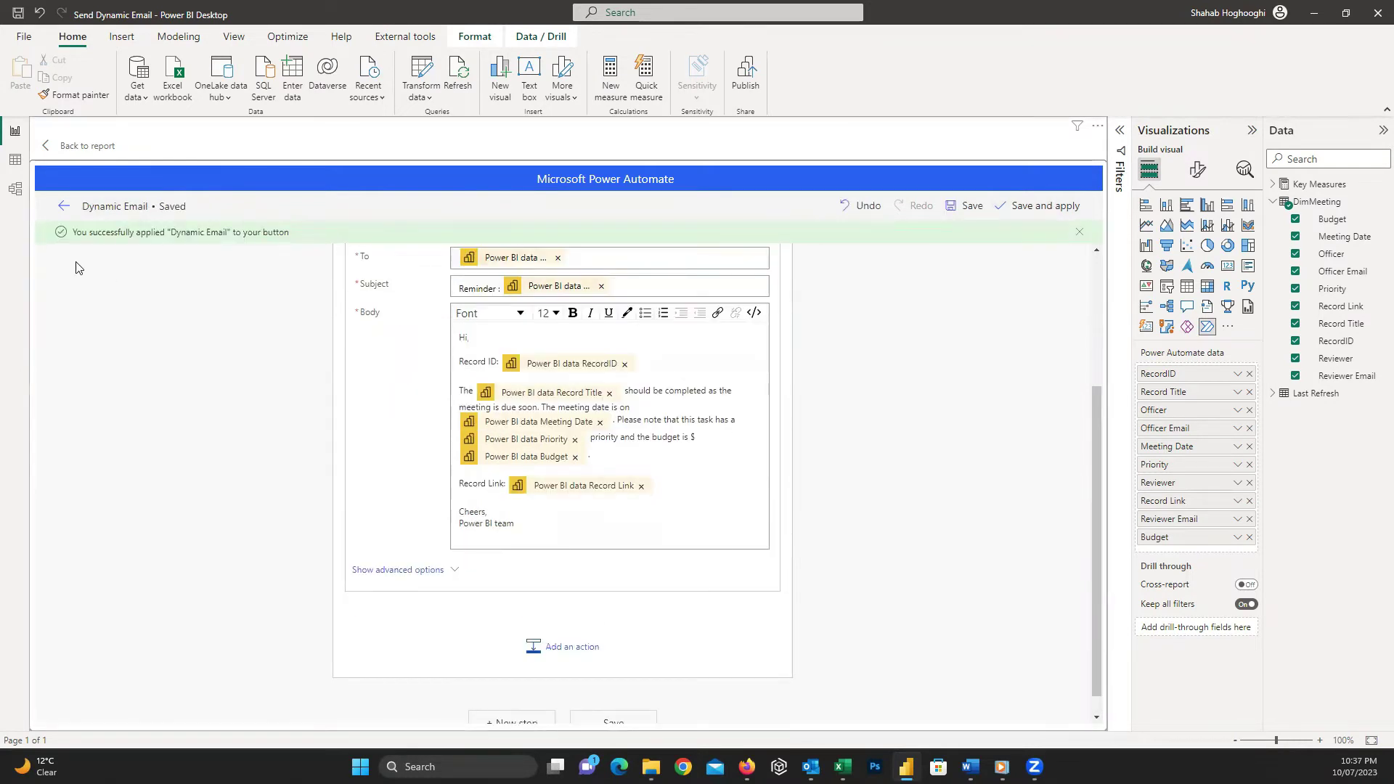
left_click(75, 148)
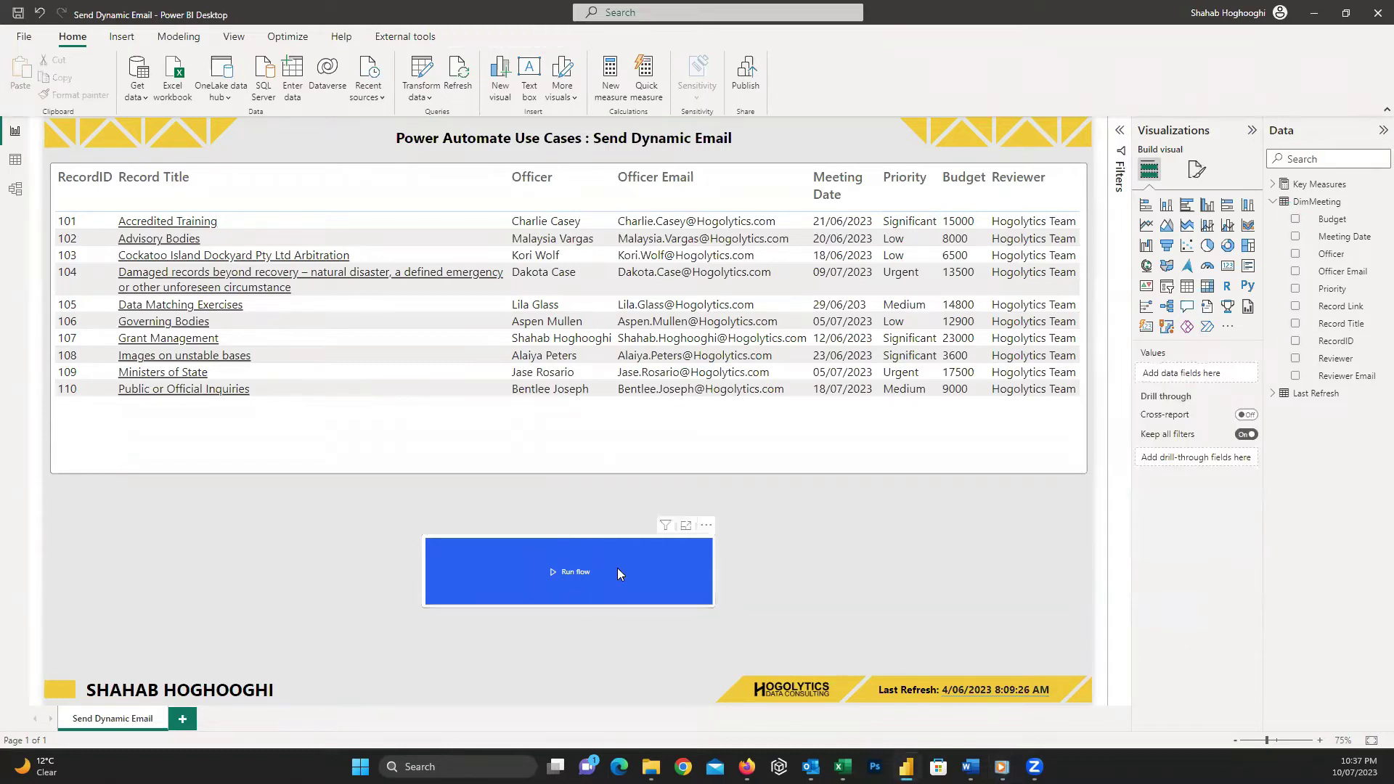
Step: Give the button a white fill background and a dark grey label font colour
left_click(1198, 170)
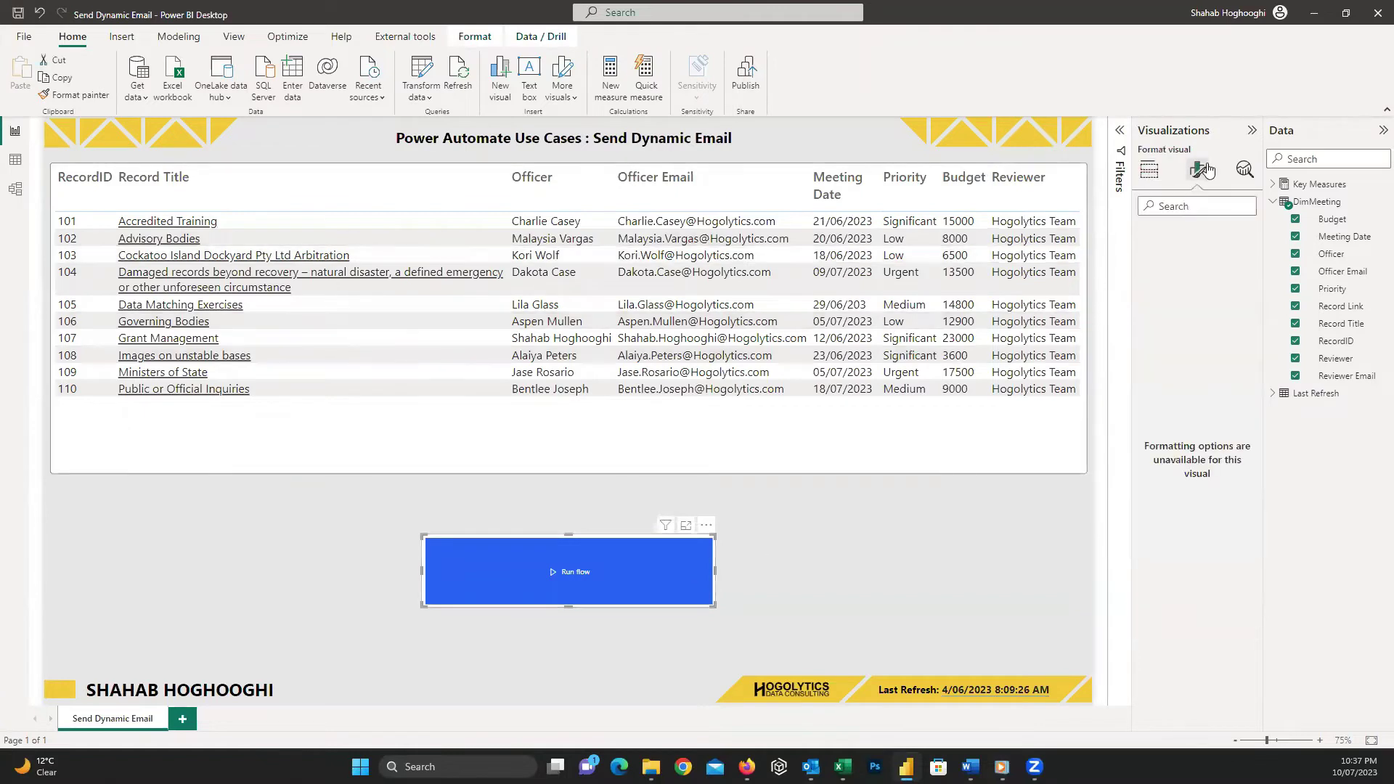
left_click(1171, 299)
left_click(1162, 373)
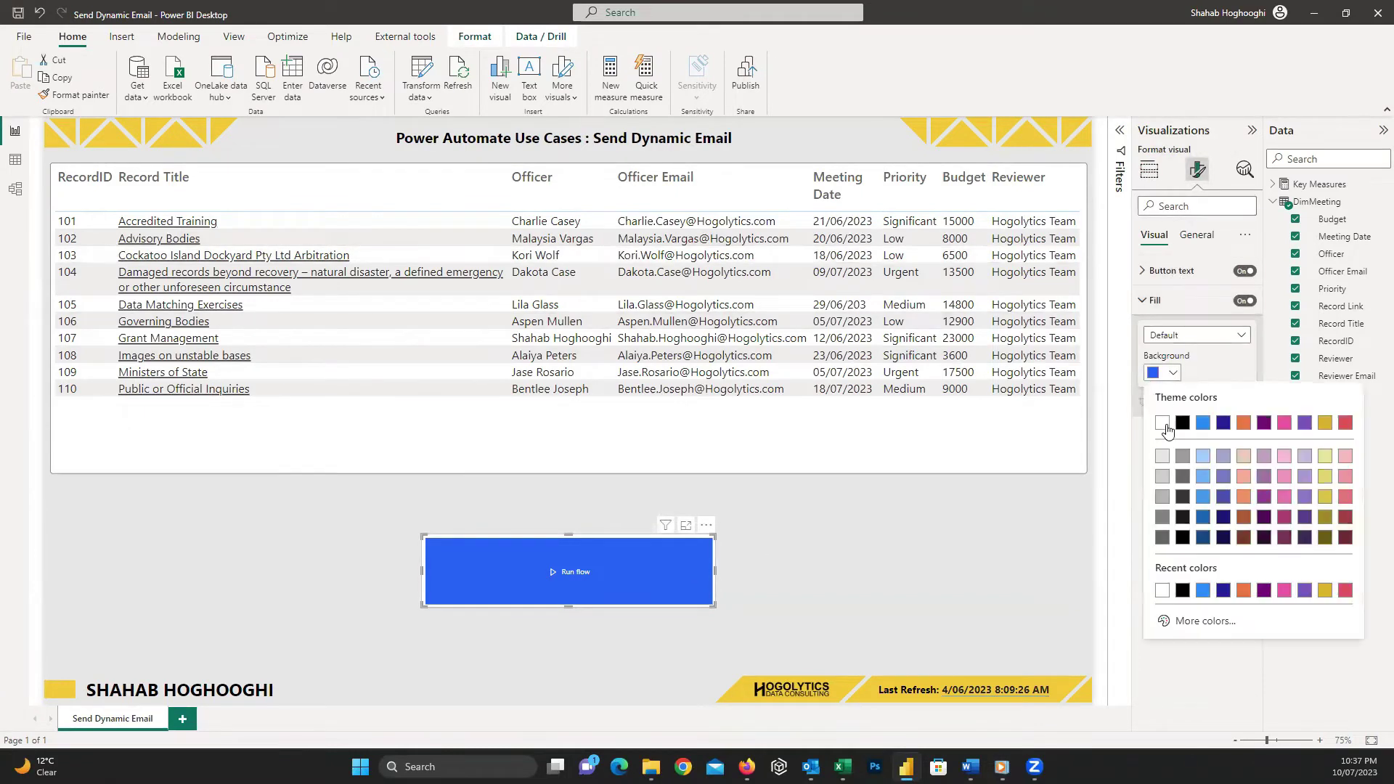
left_click(1160, 419)
left_click(1156, 304)
left_click(1171, 270)
left_click(1164, 381)
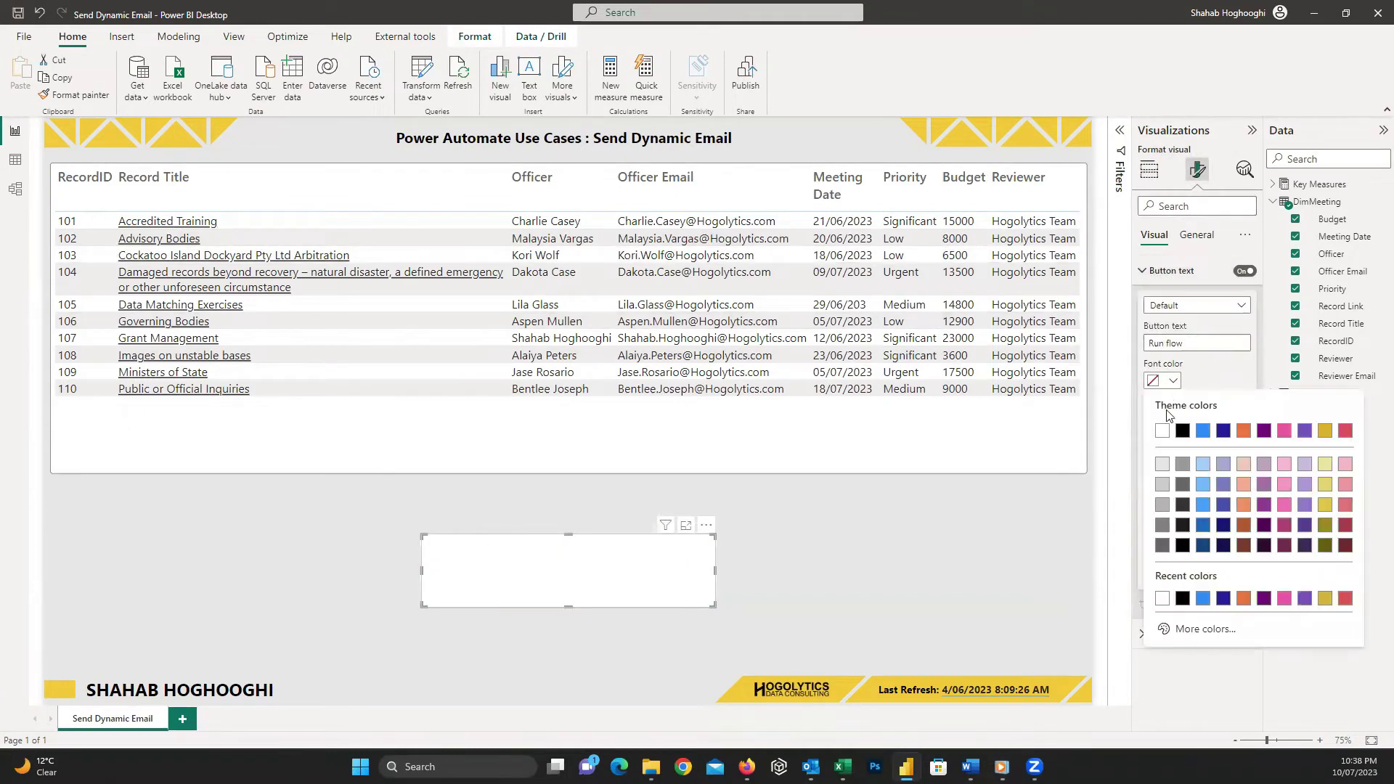
left_click(1163, 545)
Step: Relabel the button 'Send Dynamic Reminder Email', enlarge the text three steps, and change its font
left_click_drag(1207, 344, 1142, 354)
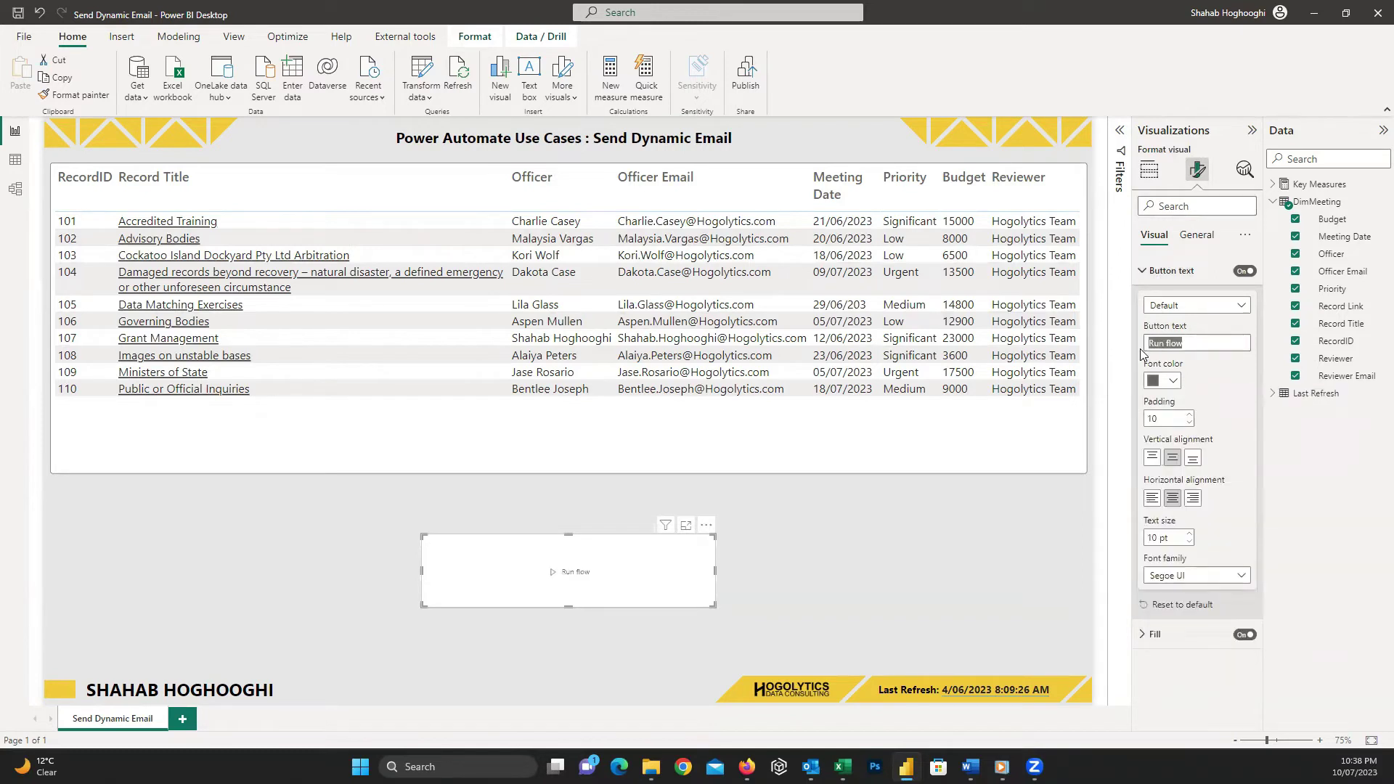
type("Send Dynamic Reminder Email")
left_click(1190, 535)
left_click(1190, 535)
left_click(1190, 535)
left_click(1190, 535)
left_click(1189, 535)
left_click(1189, 535)
left_click(1190, 535)
left_click(1190, 534)
left_click(1197, 576)
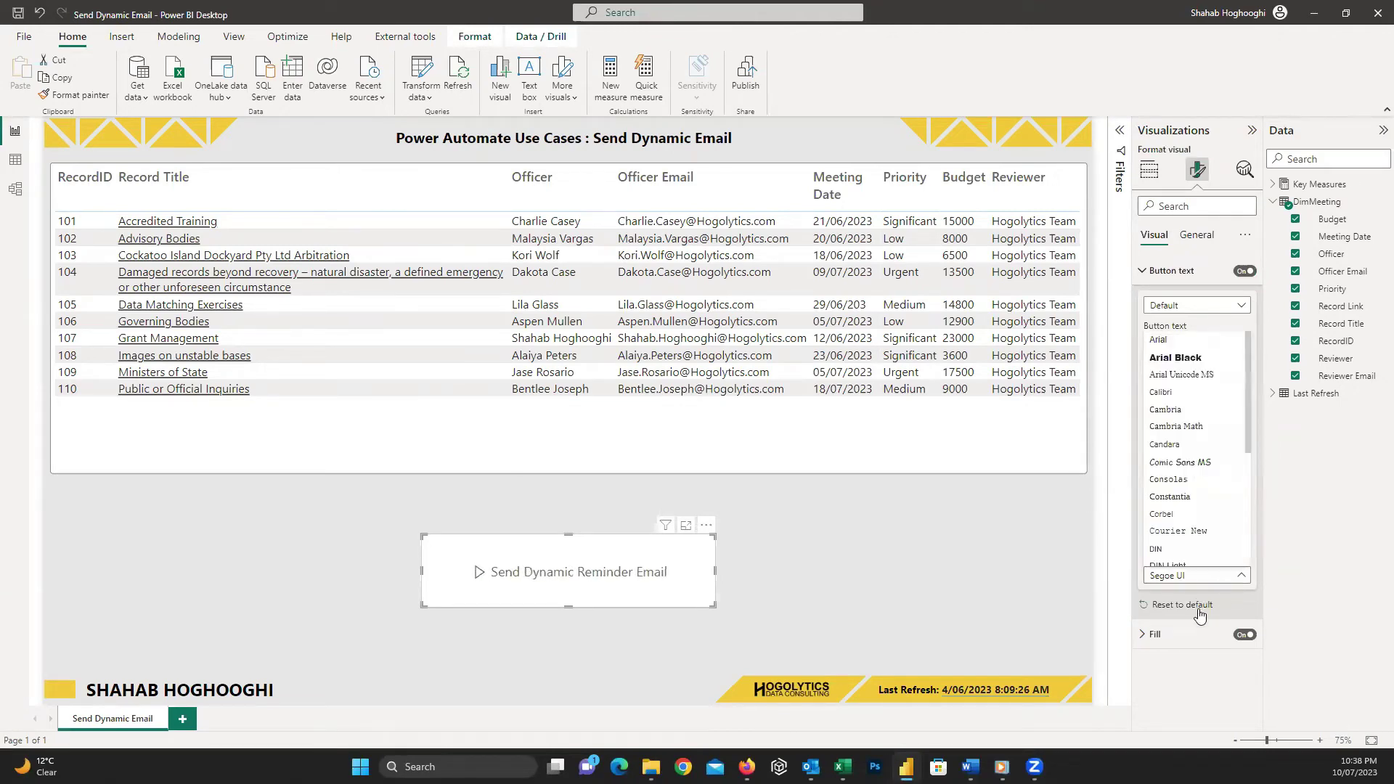
scroll(1197, 508, "down", 2)
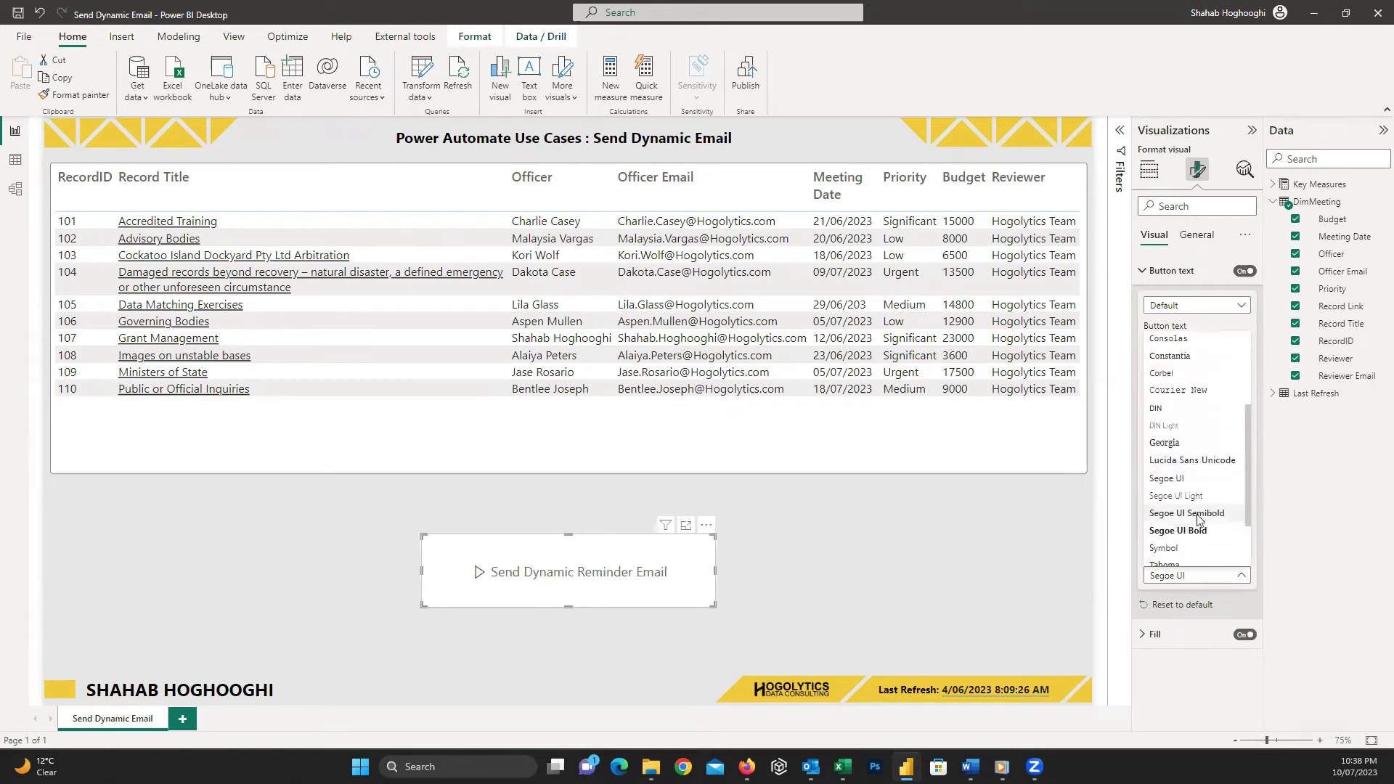
left_click(1197, 547)
Step: Turn on a visible border for the button in its effects settings
left_click(1197, 235)
left_click(1162, 330)
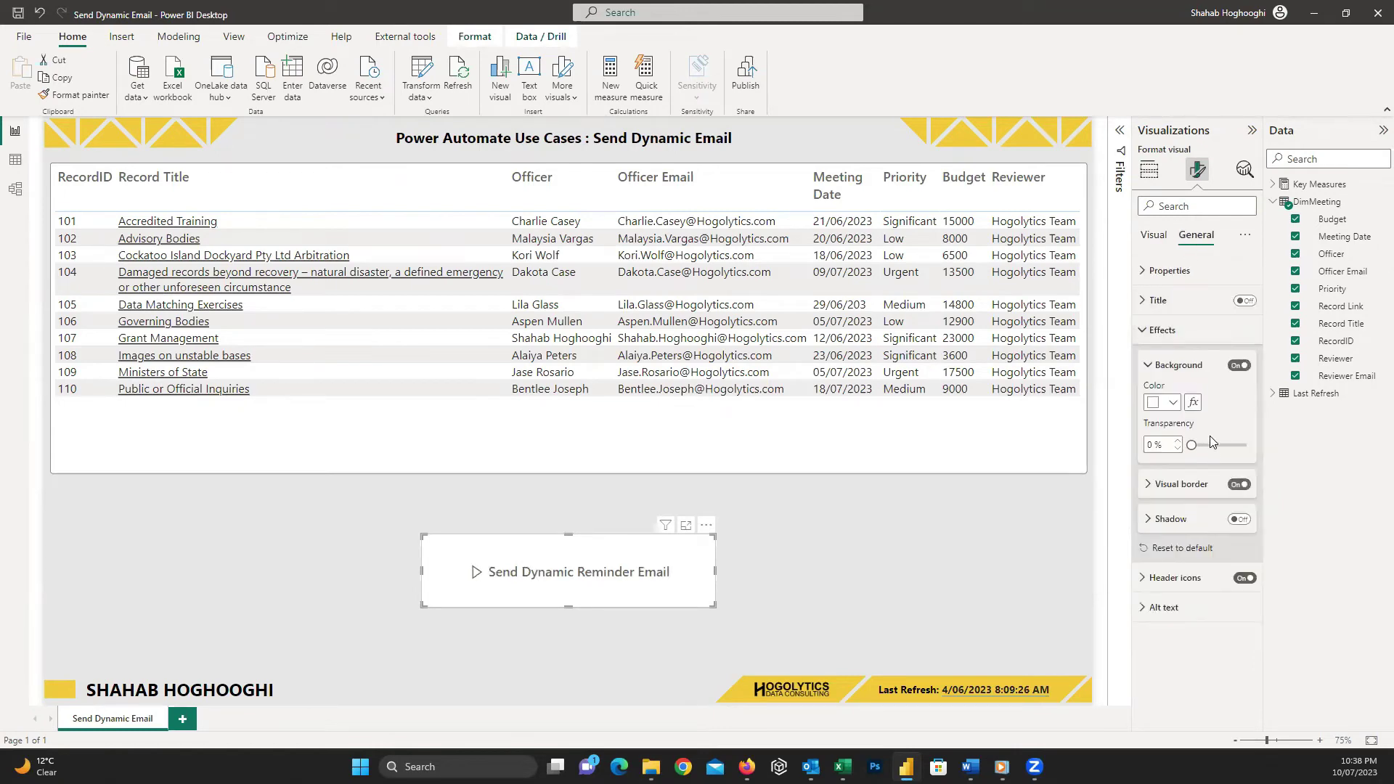
left_click(1182, 484)
left_click(900, 601)
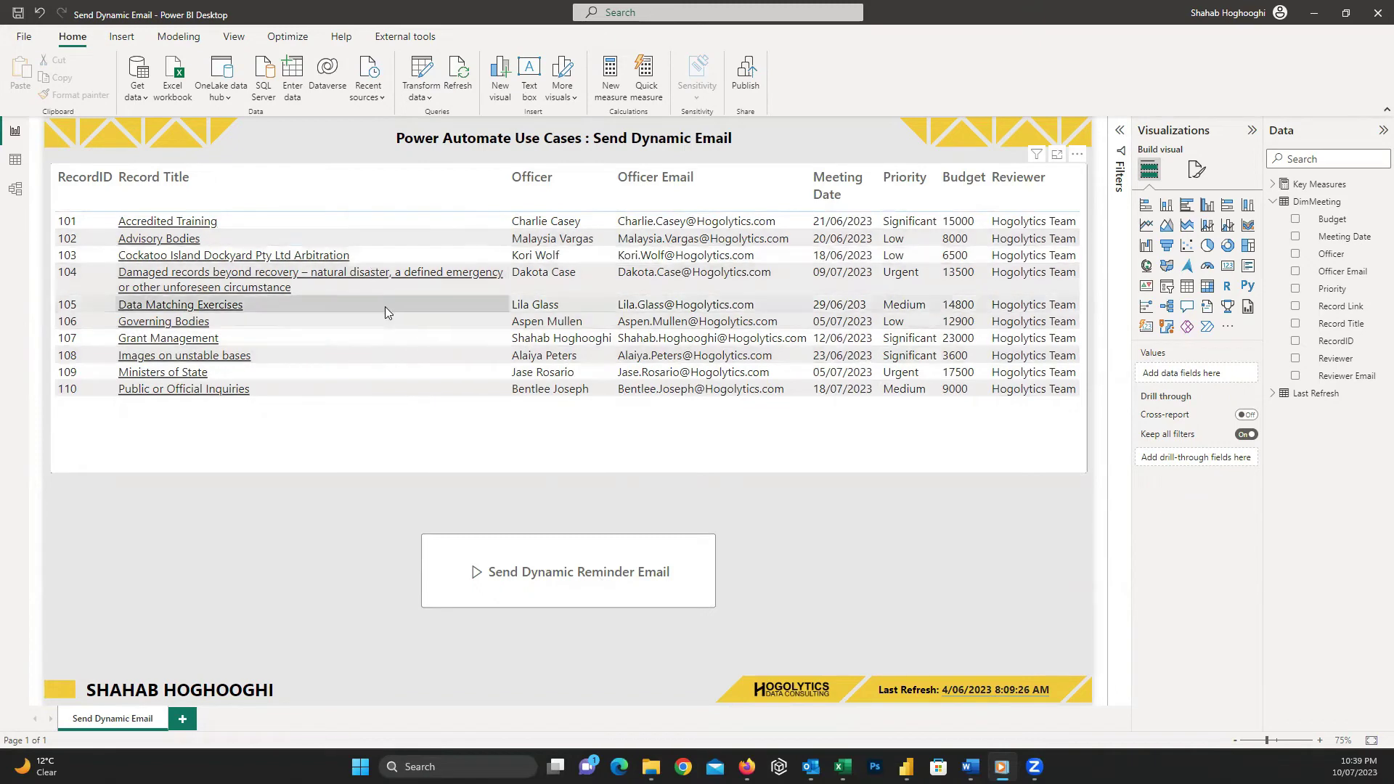
Step: Select record 107 (Grant Management) and run the Send Dynamic Reminder Email button
left_click(387, 338)
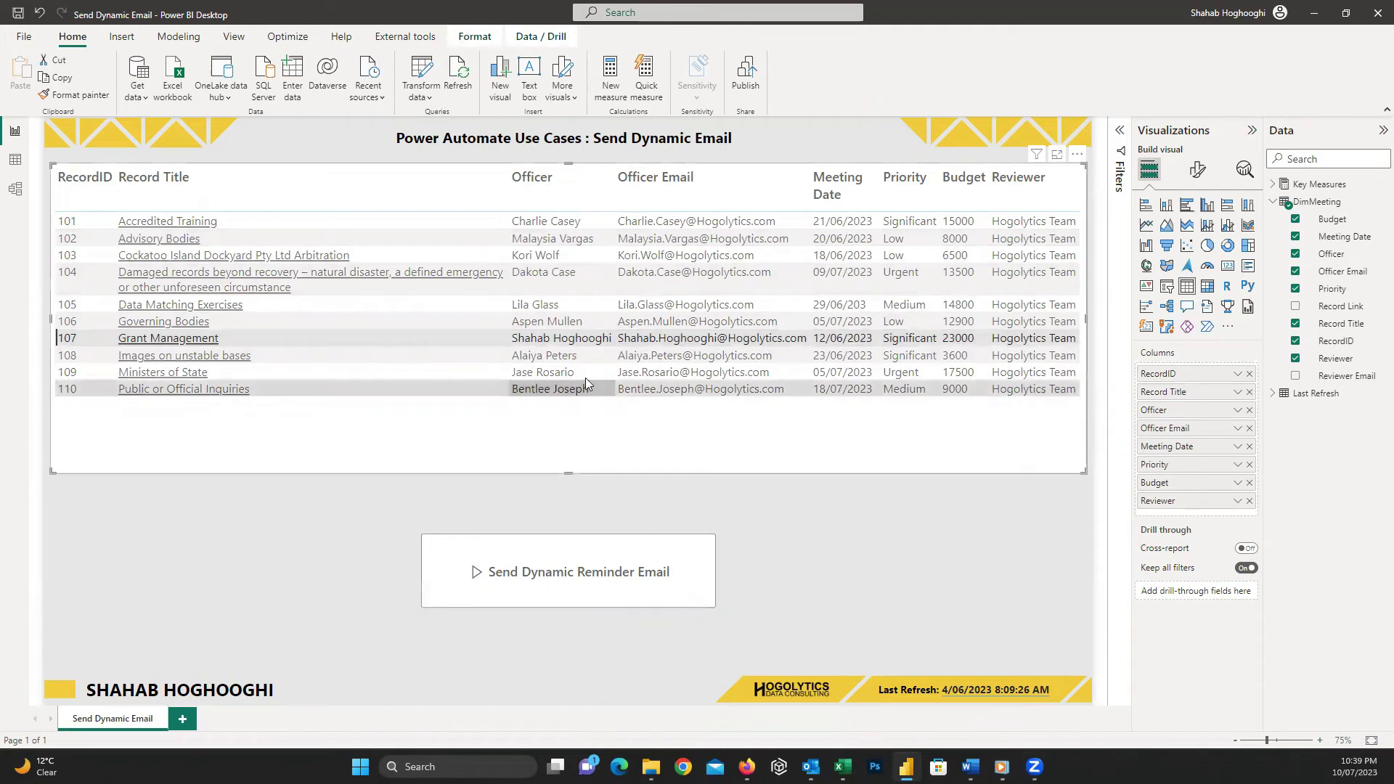
left_click(573, 592)
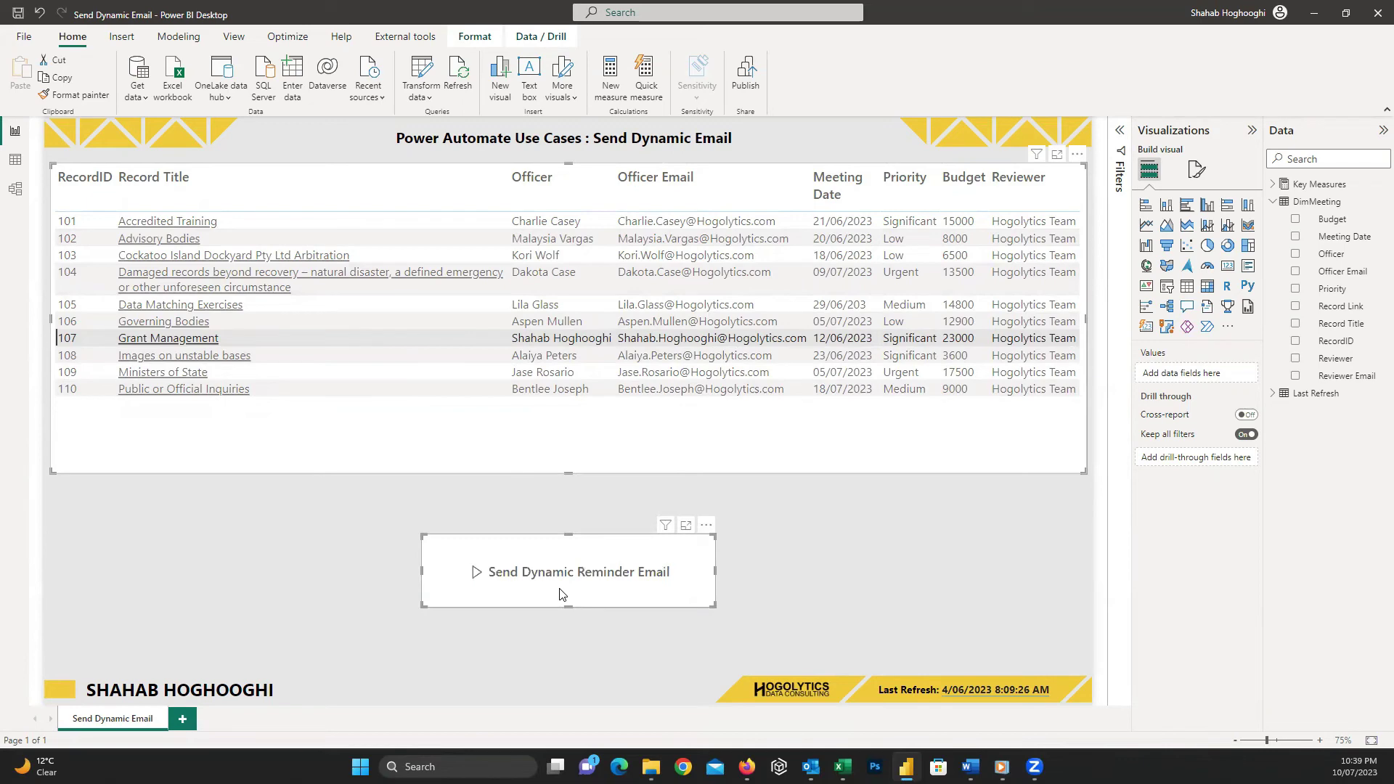
left_click(619, 633)
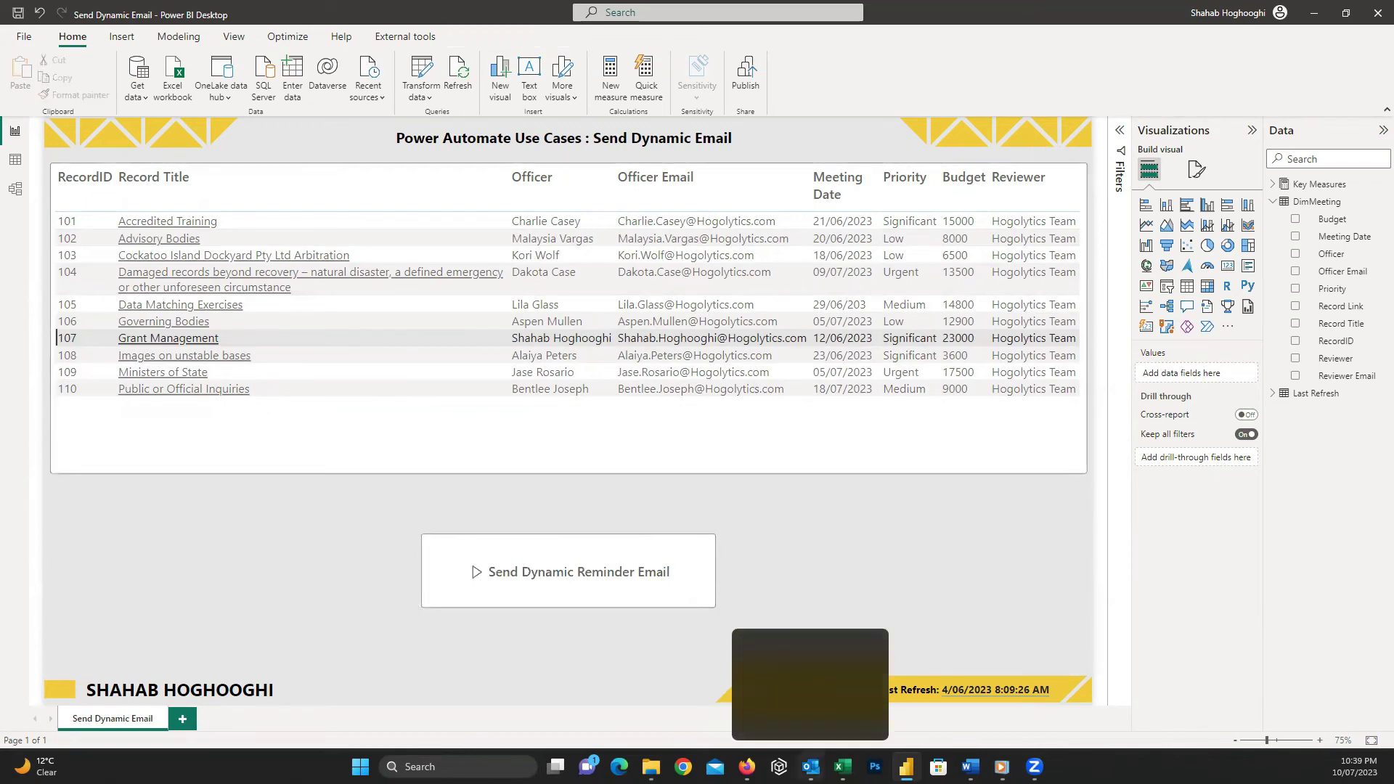
Step: Switch to Outlook and open the 'Reminder : Grant Management' email in the inbox
left_click(809, 762)
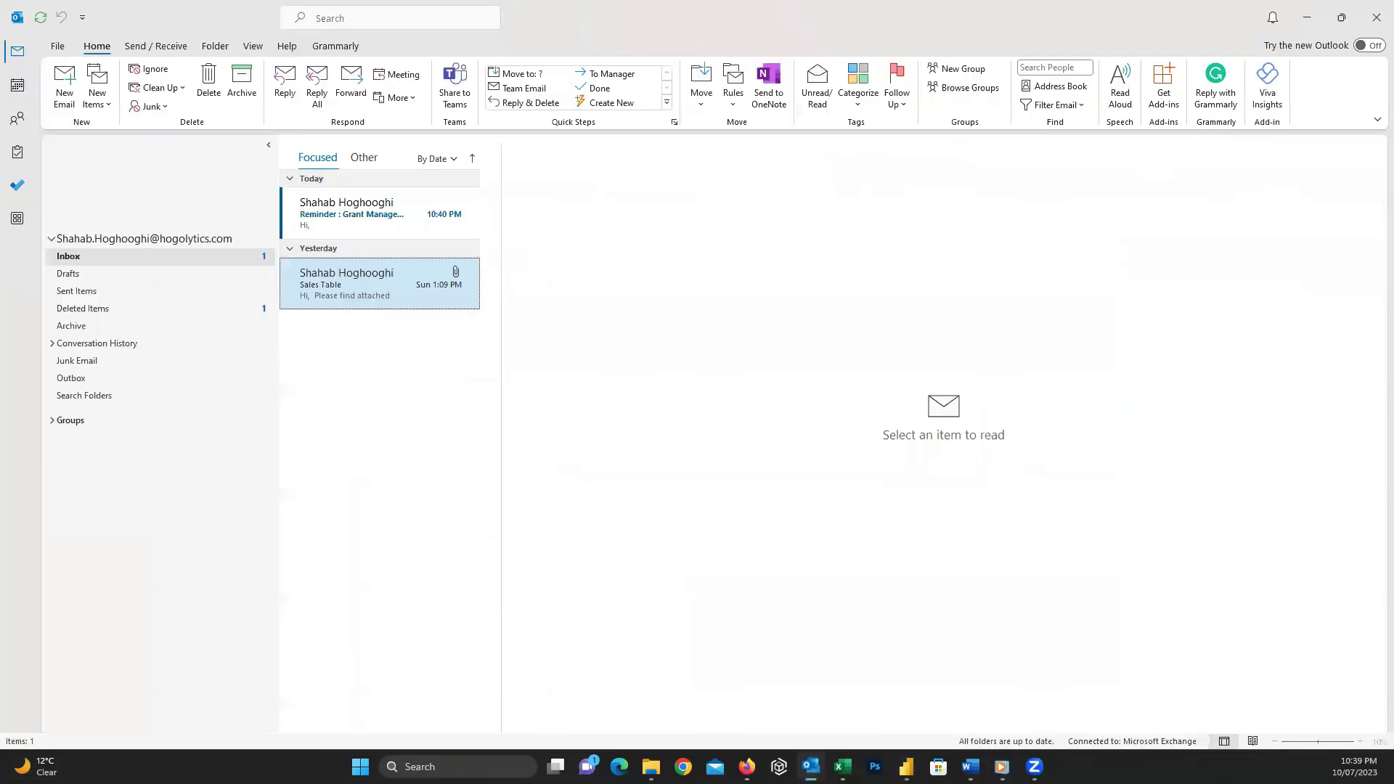
left_click(378, 229)
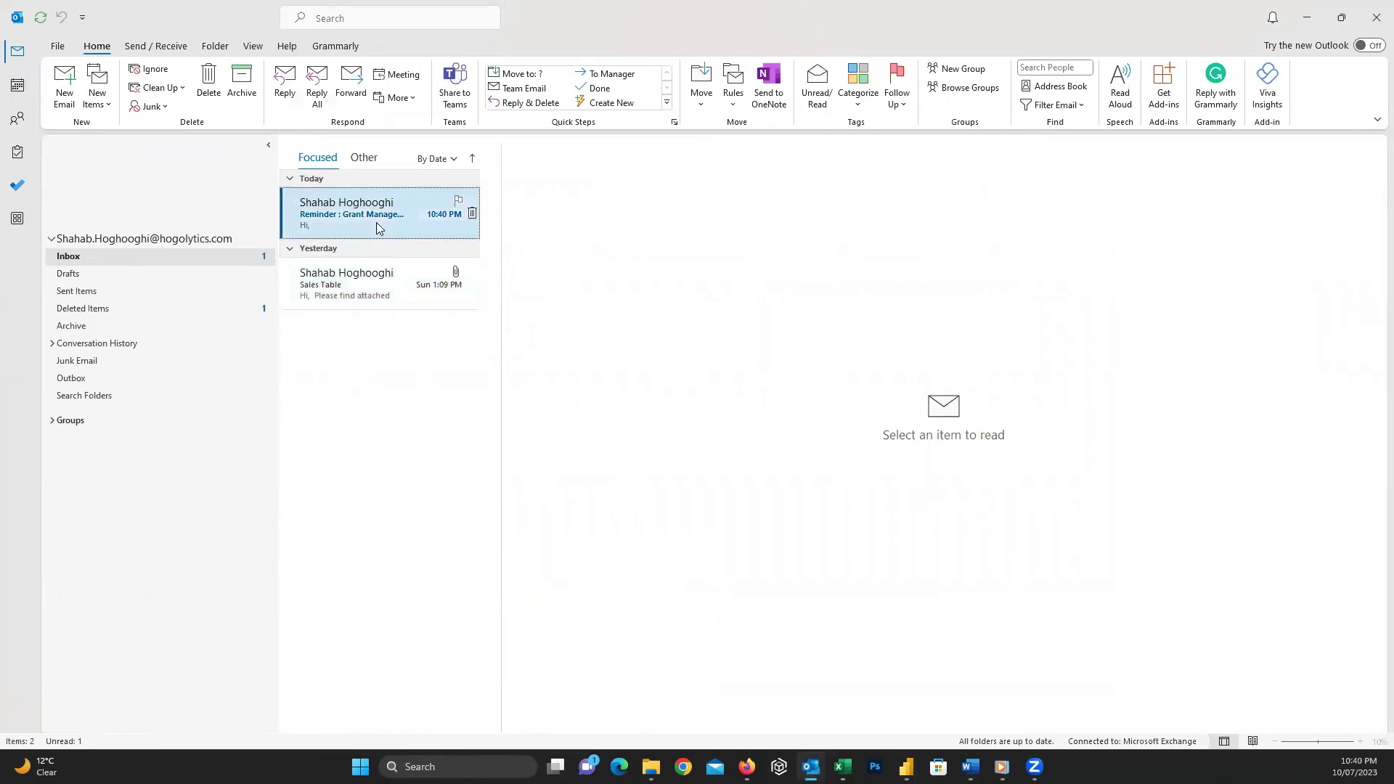